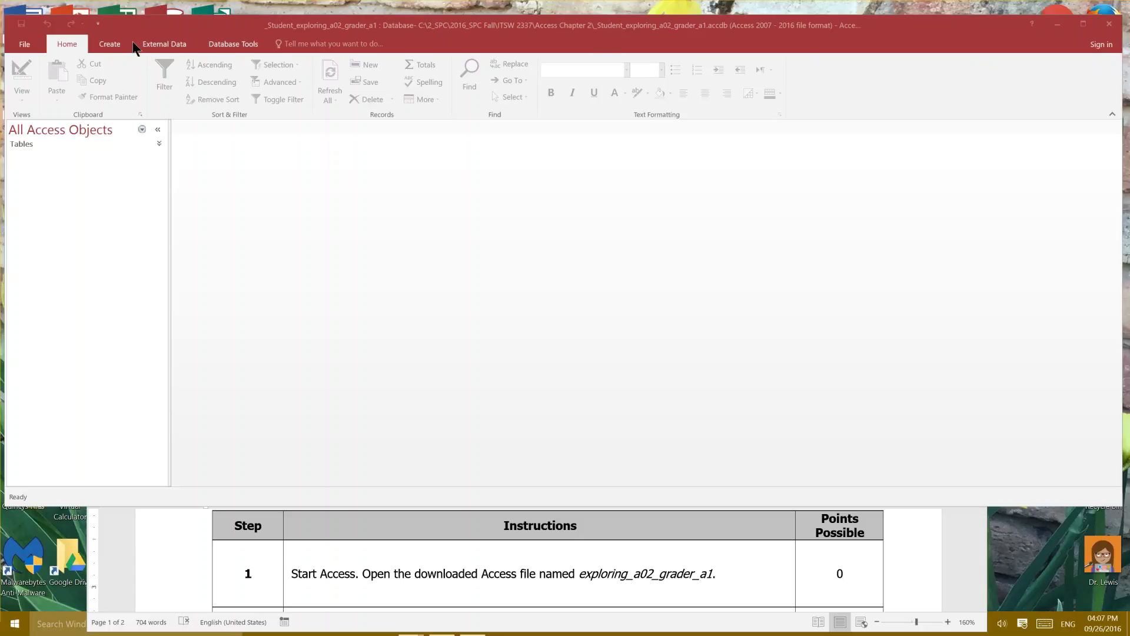
Start saving a copy of the database with Save Database As.
click(29, 46)
click(29, 174)
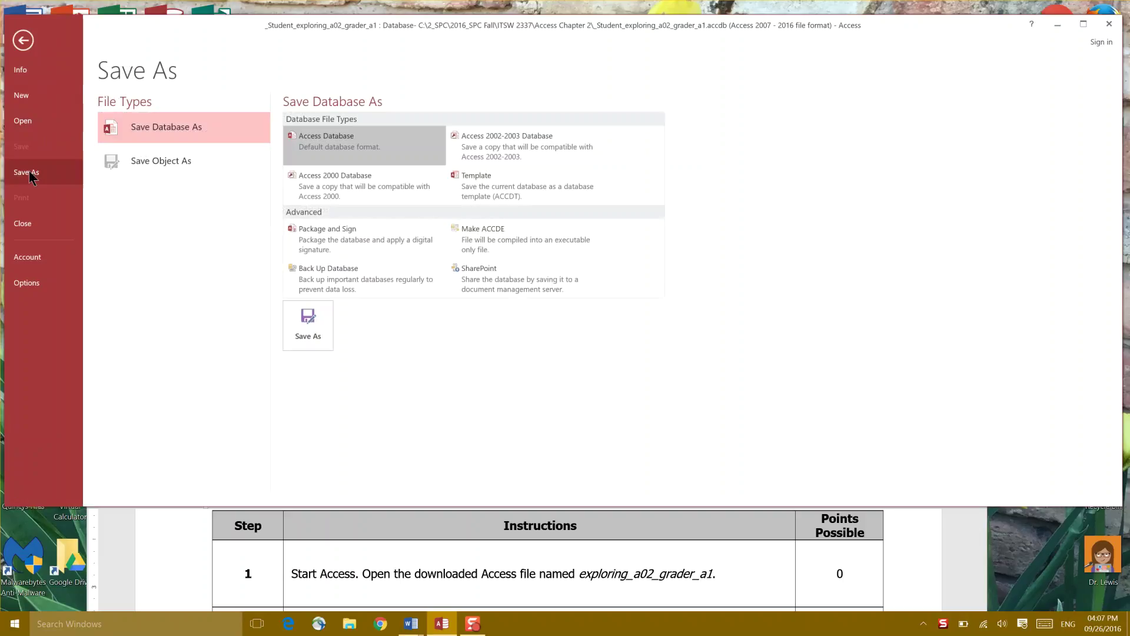
click(306, 326)
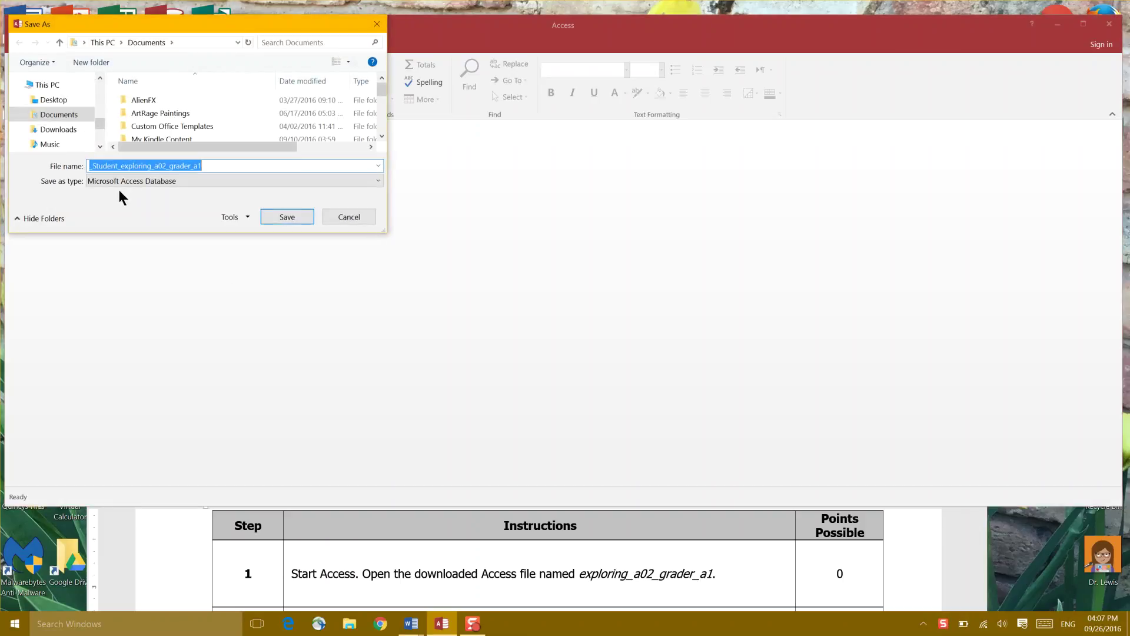
click(97, 144)
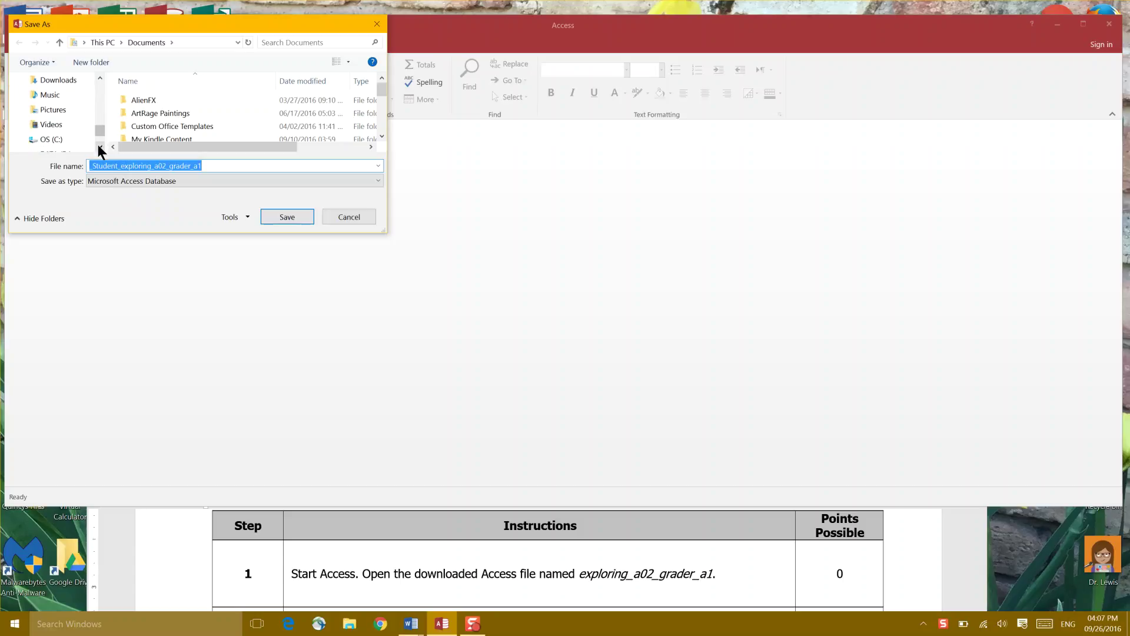
click(97, 143)
Browse to C:\2_SPC\2016_SPC Fall\ITSW 2337\Access Chapter 2 in the Save As dialog.
click(50, 125)
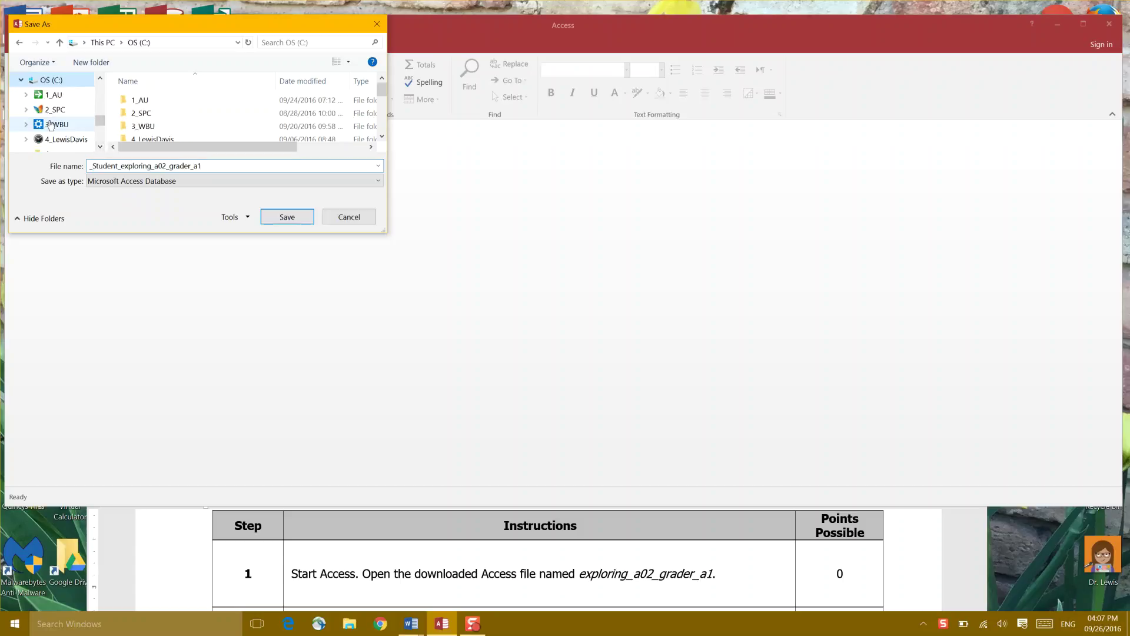
double_click(132, 113)
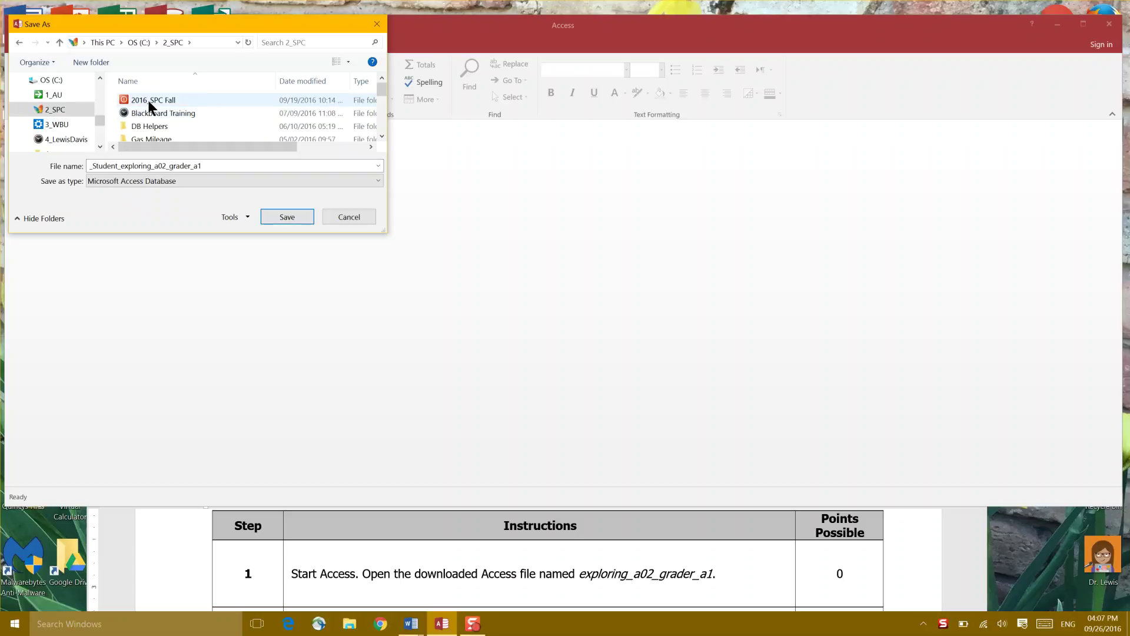
double_click(147, 100)
double_click(150, 126)
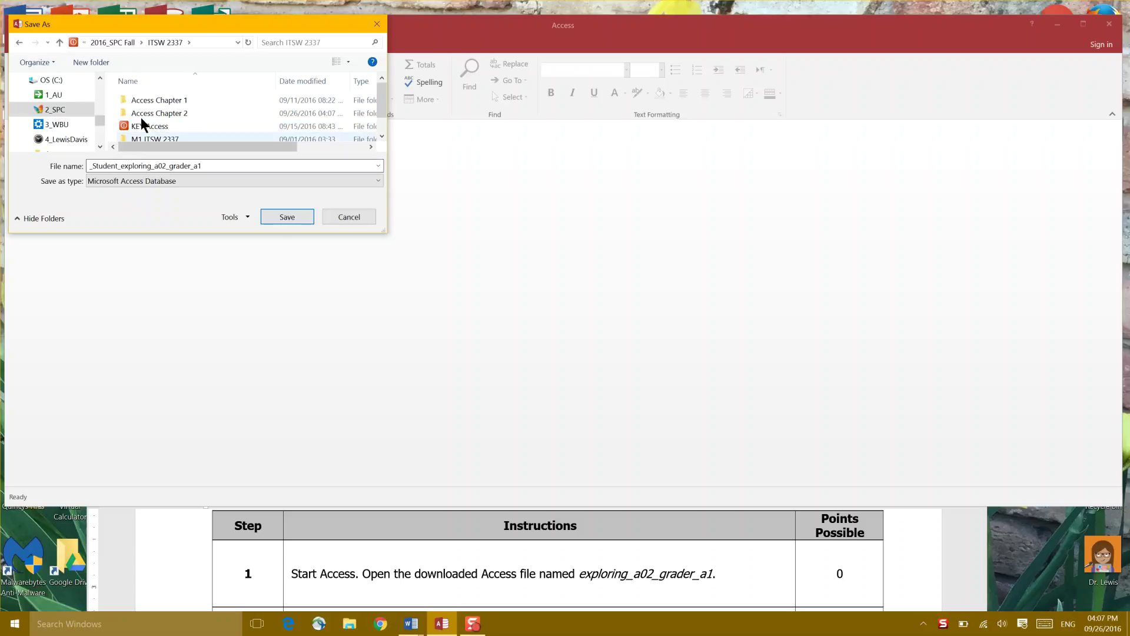
double_click(149, 112)
Replace _Student in the file name with the student's name.
click(118, 166)
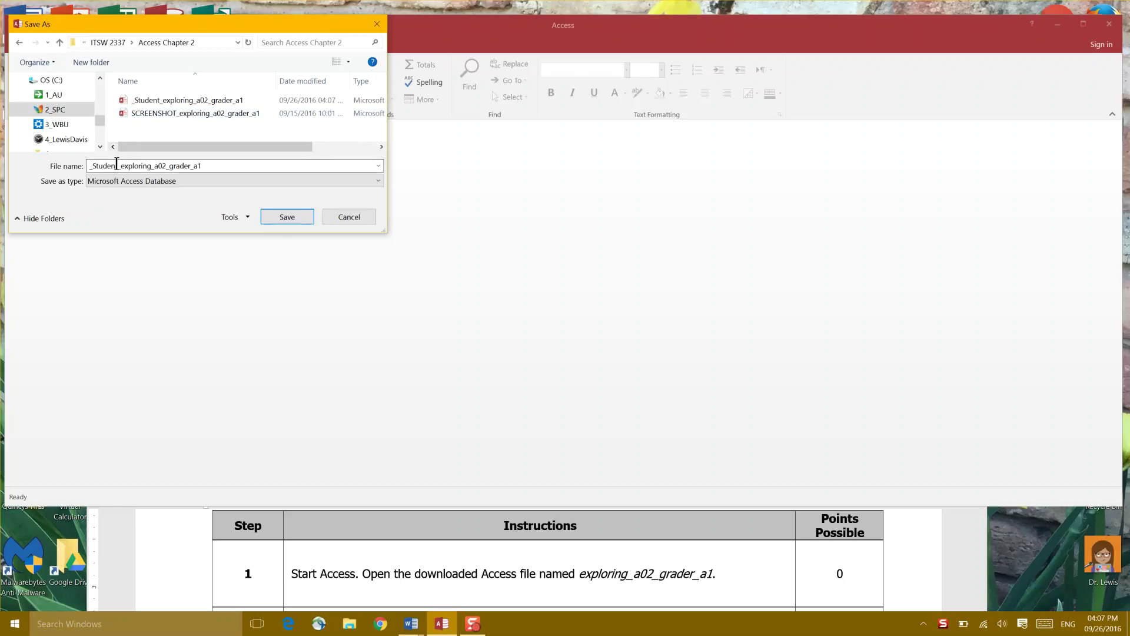
double_click(117, 166)
click(117, 166)
drag(118, 166, 71, 171)
text(LEWIS)
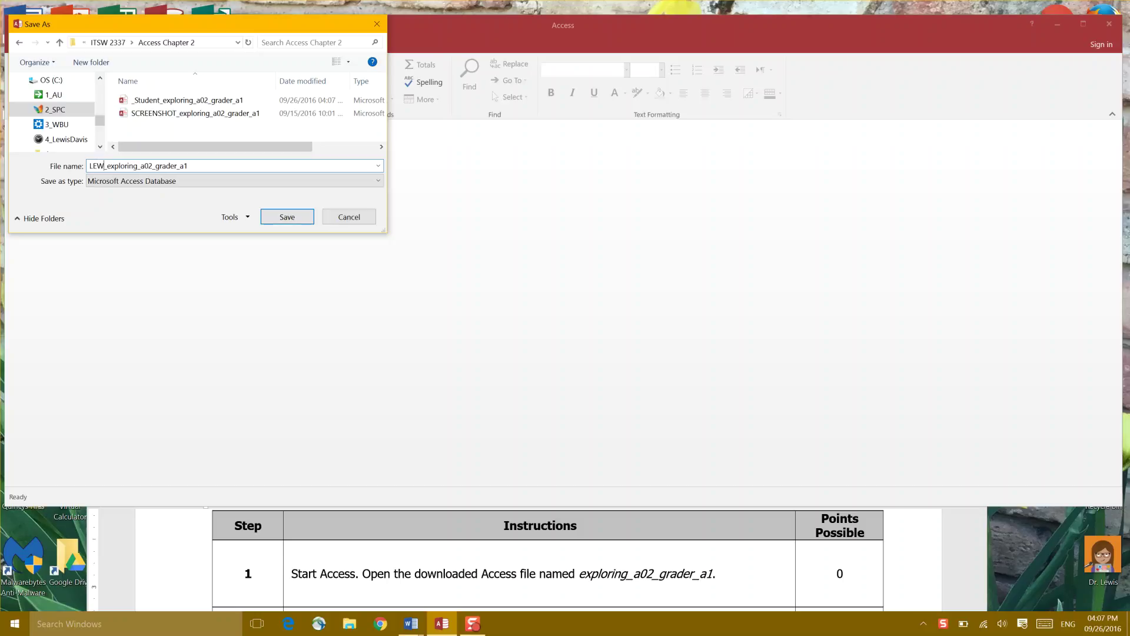
Save the renamed database copy and enable its disabled content.
click(278, 221)
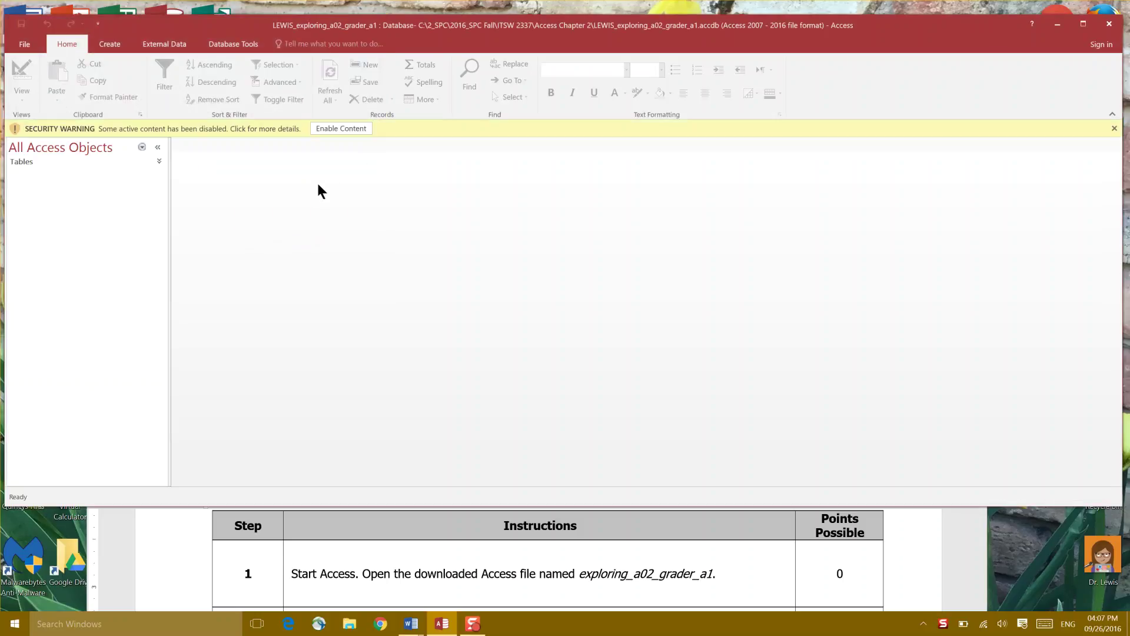
click(346, 131)
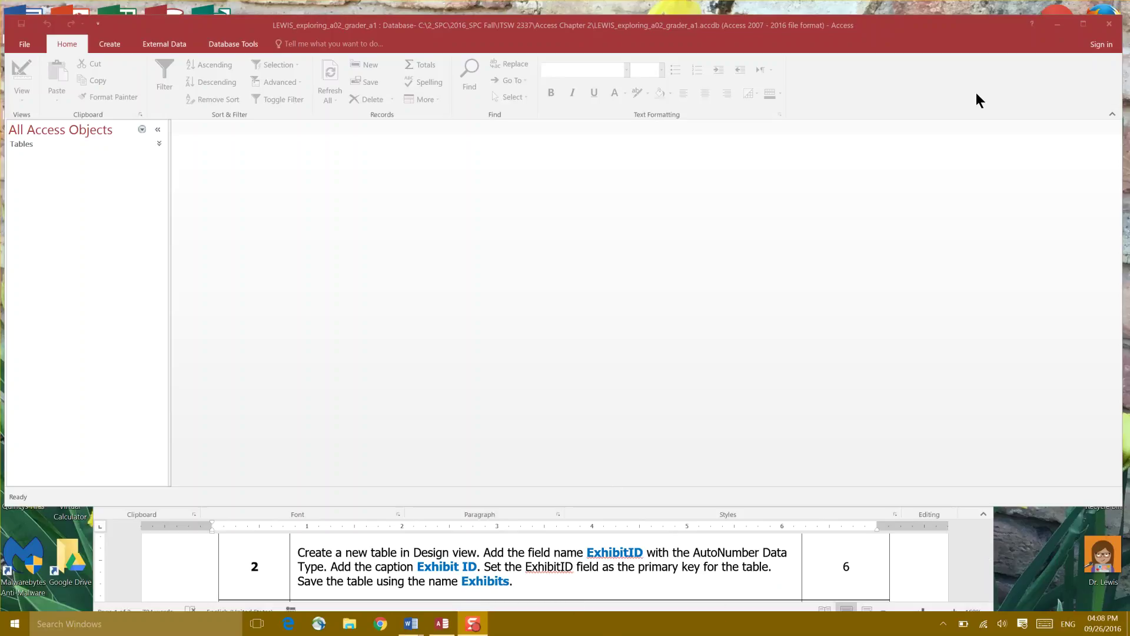
Create a new table in Design view with ExhibitID as its first field name.
click(112, 45)
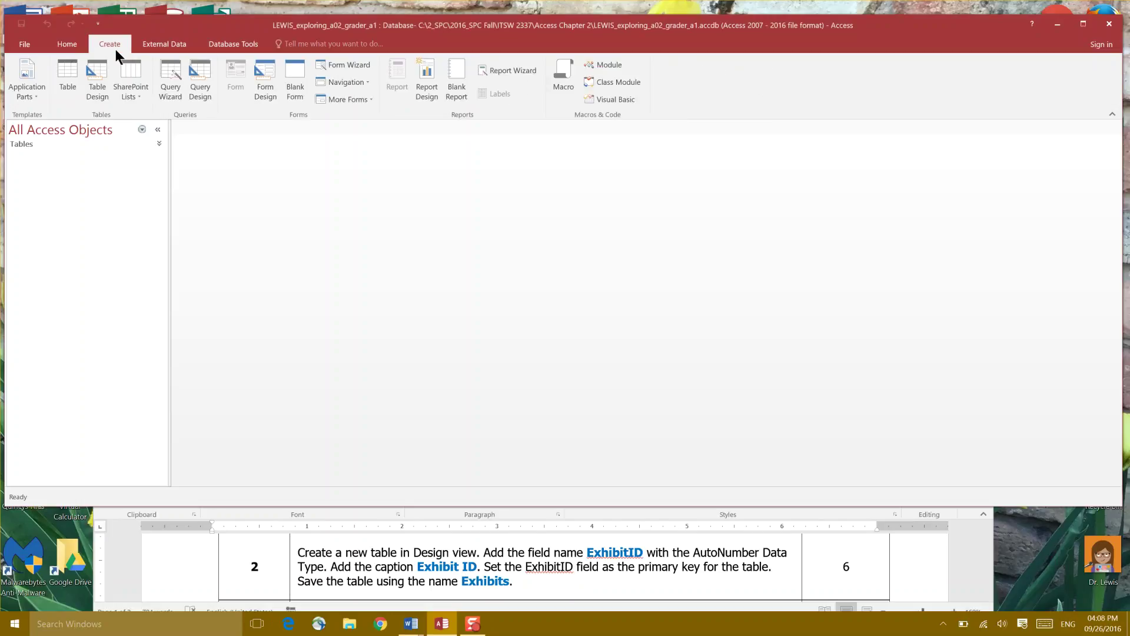
click(97, 84)
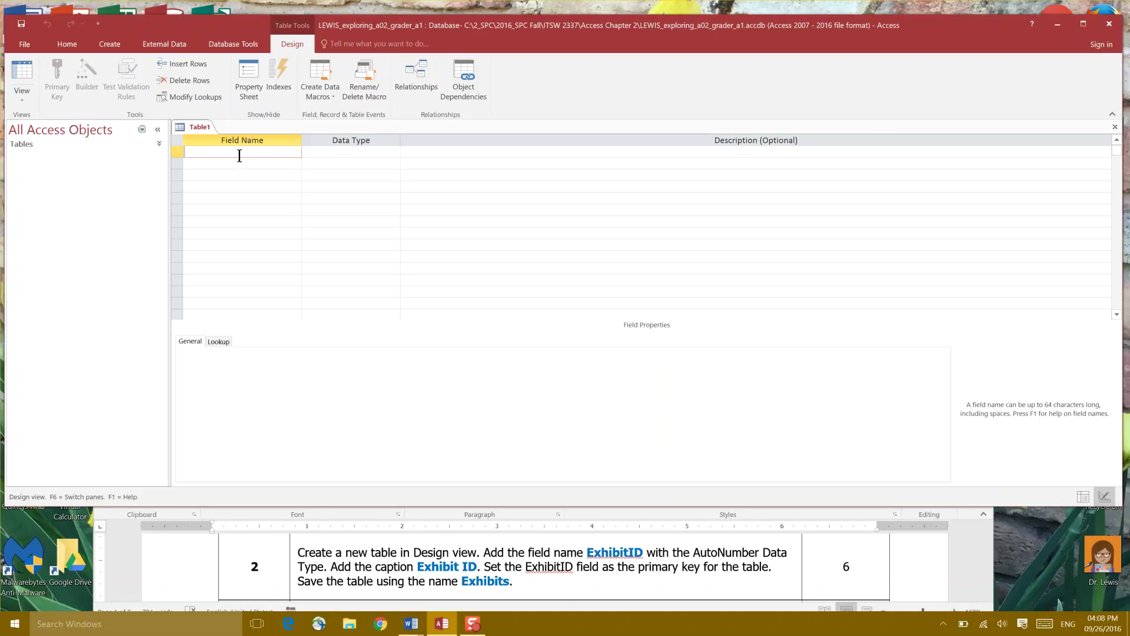
text(ExhibitID)
key(Tab)
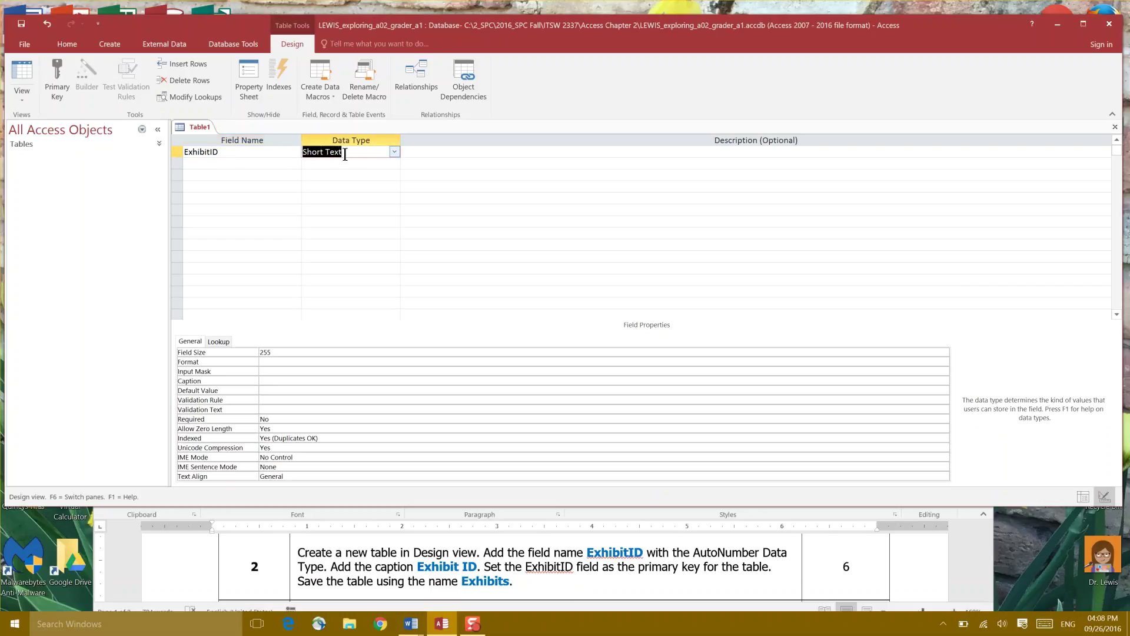
Make ExhibitID AutoNumber and move 'Exhibit ID' from its Description into its Caption.
click(395, 153)
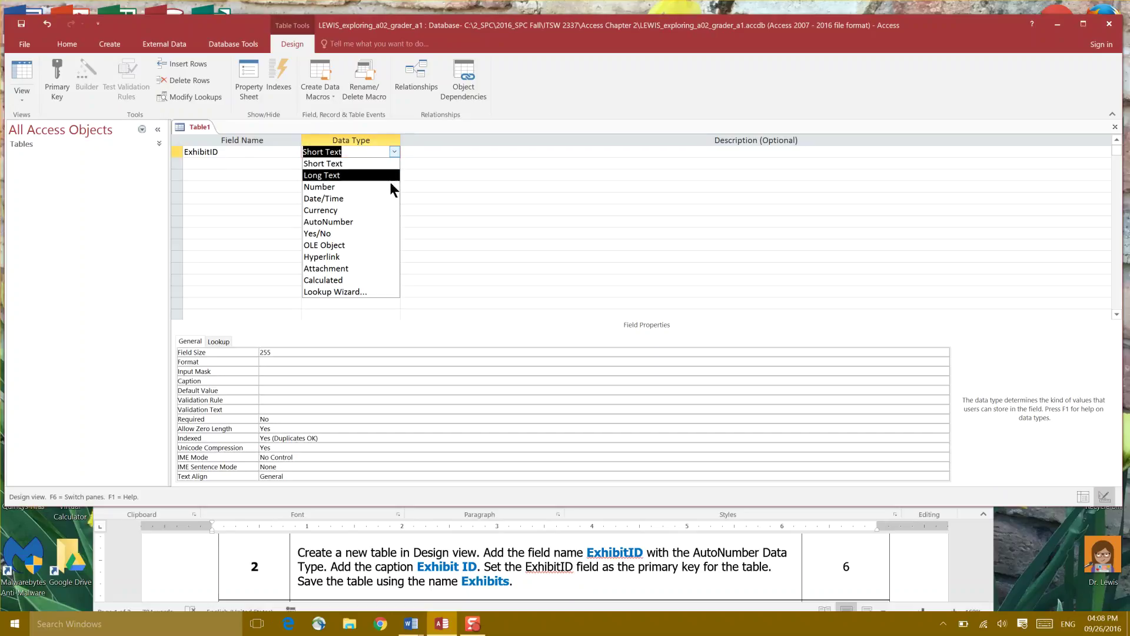
click(388, 221)
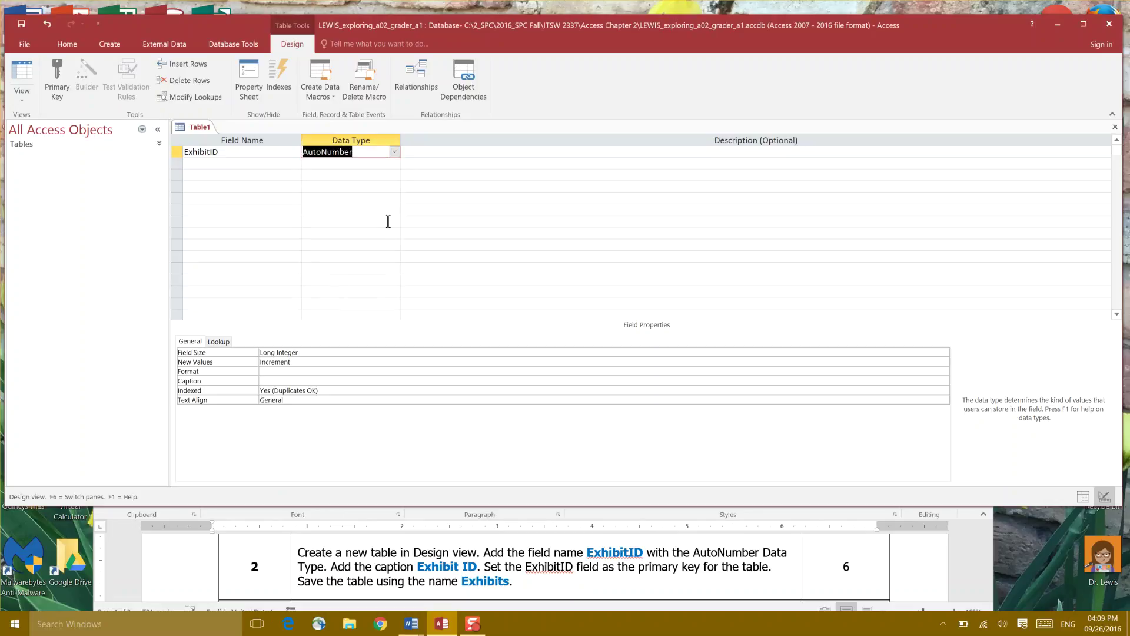
click(432, 156)
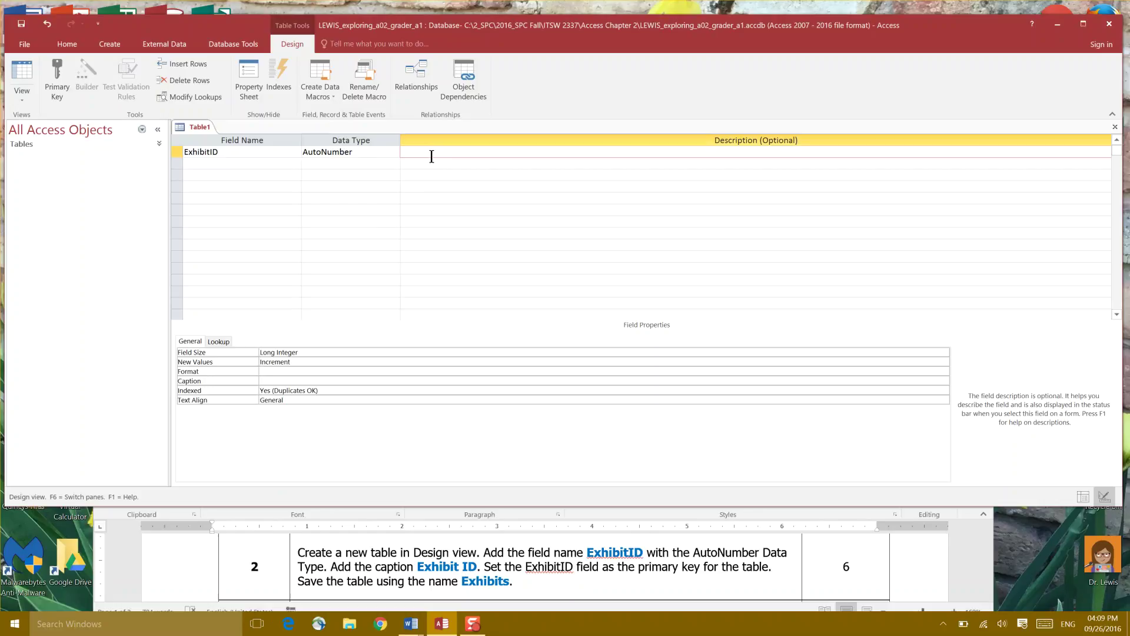
text(Exhibit ID)
drag(453, 153, 405, 152)
key(ctrl+x)
click(314, 381)
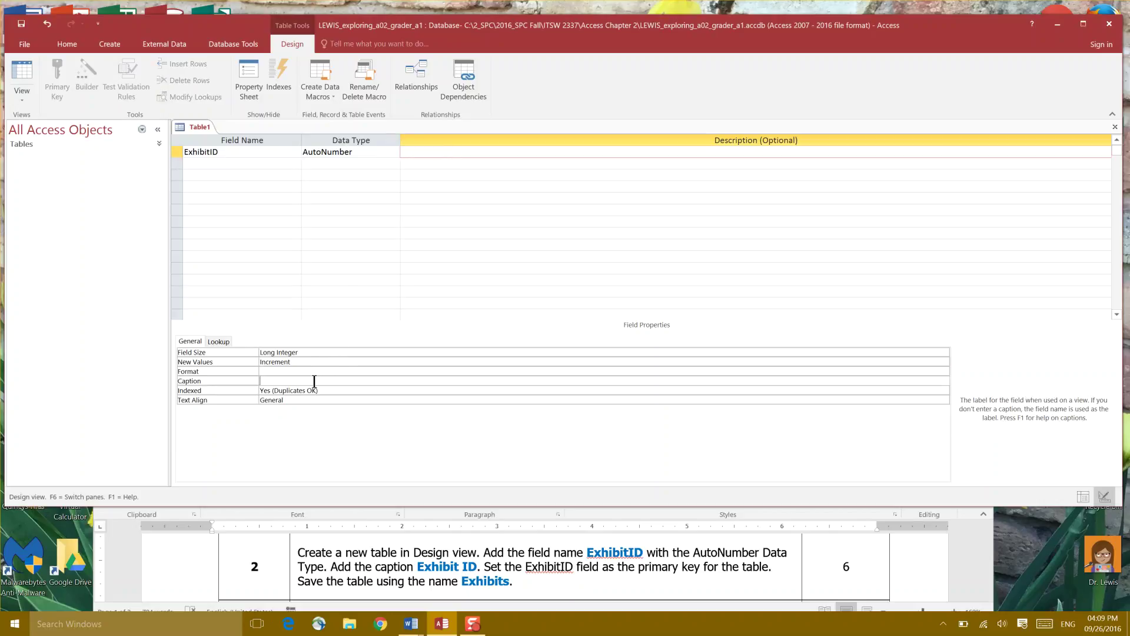
key(ctrl+v)
Select the ExhibitID row and set it as the primary key.
click(178, 154)
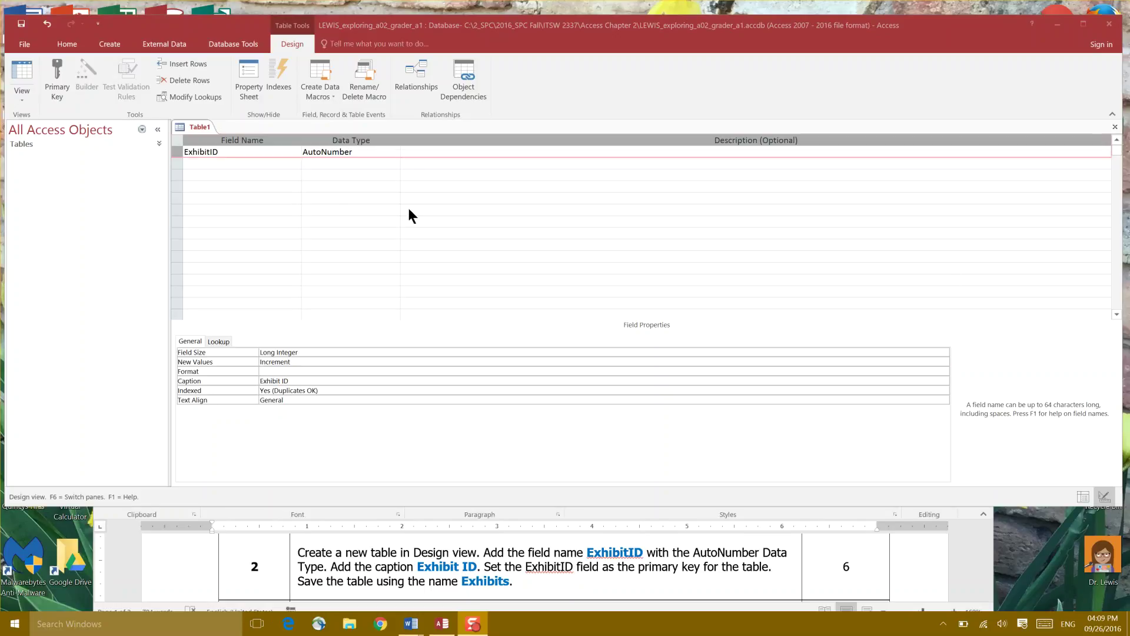
click(62, 80)
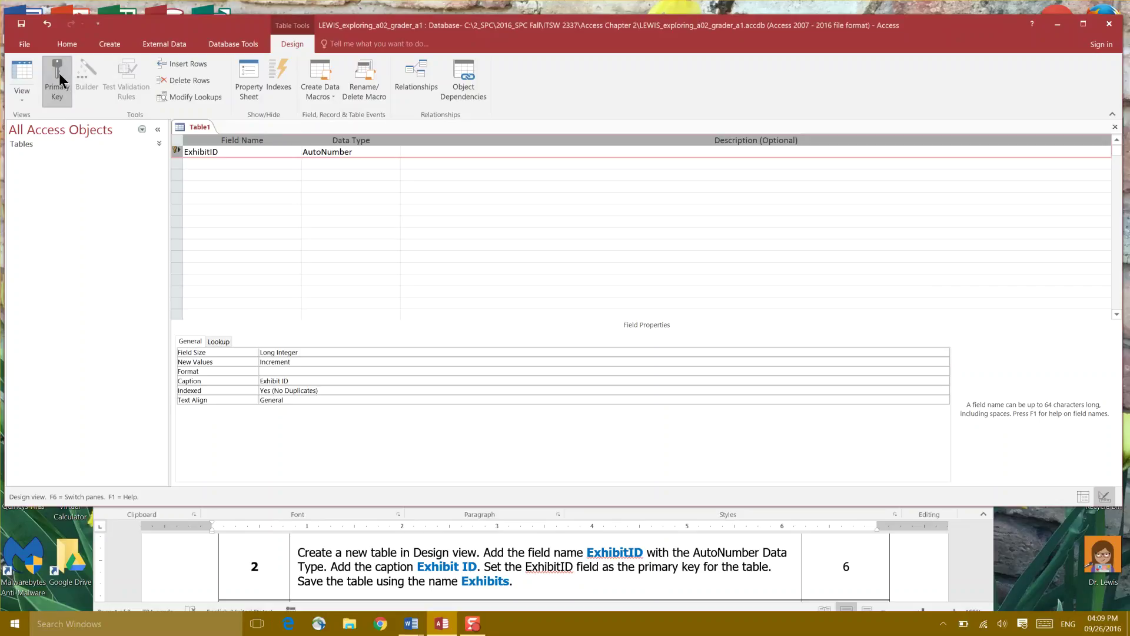
Save Table1 under the name Exhibits.
right_click(208, 131)
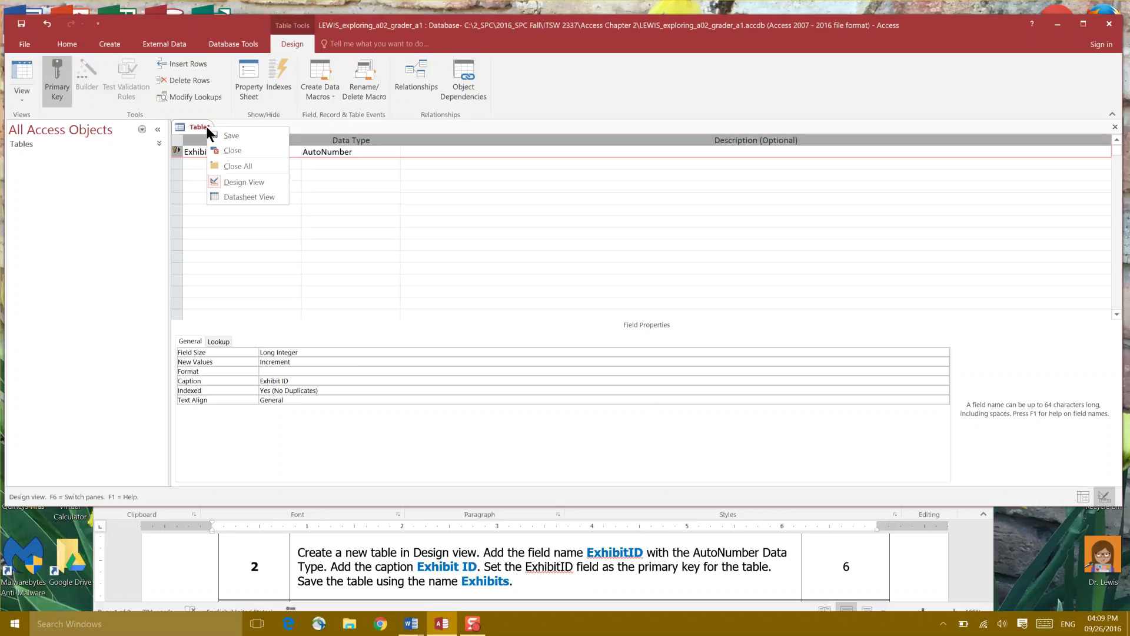
click(217, 135)
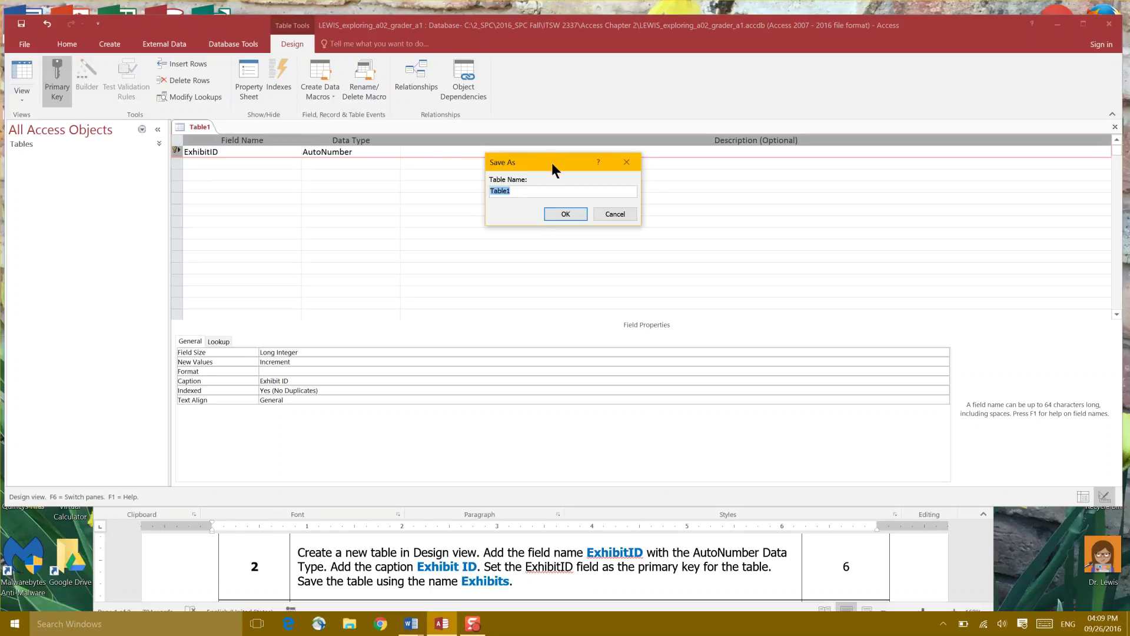
drag(552, 164, 277, 182)
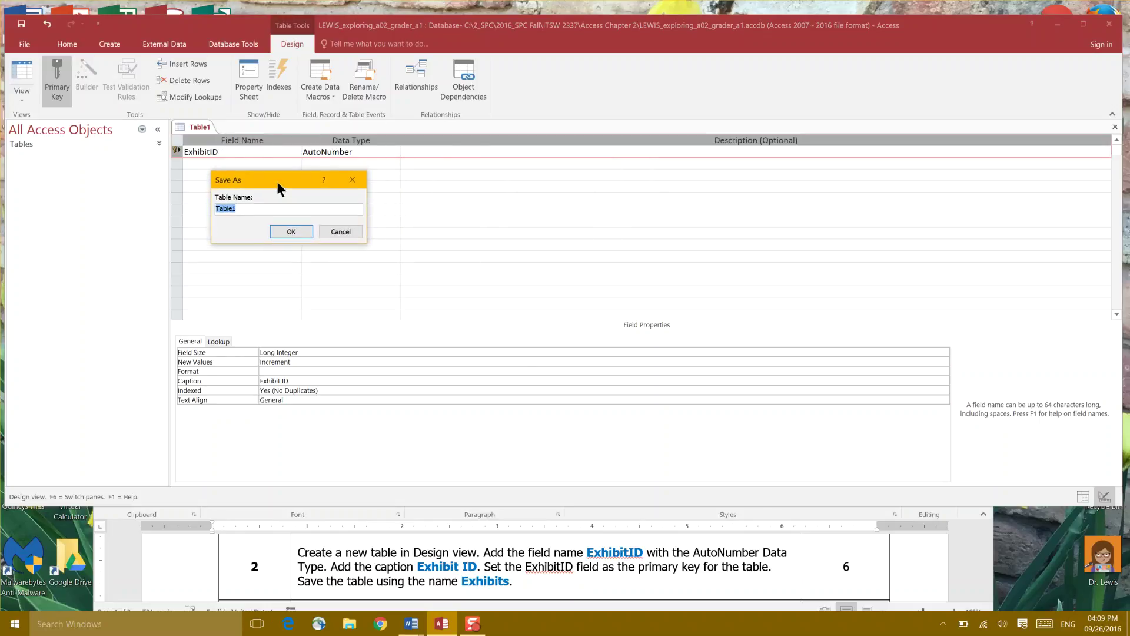
text(Exhibits)
click(293, 232)
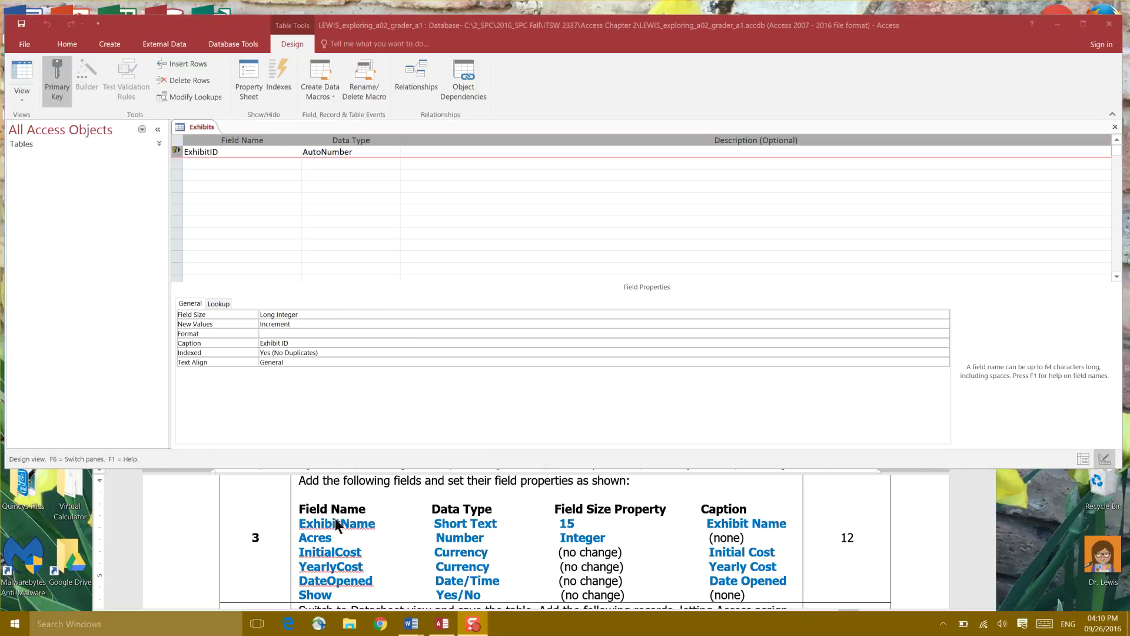
Add a second field named ExhibitName.
click(252, 163)
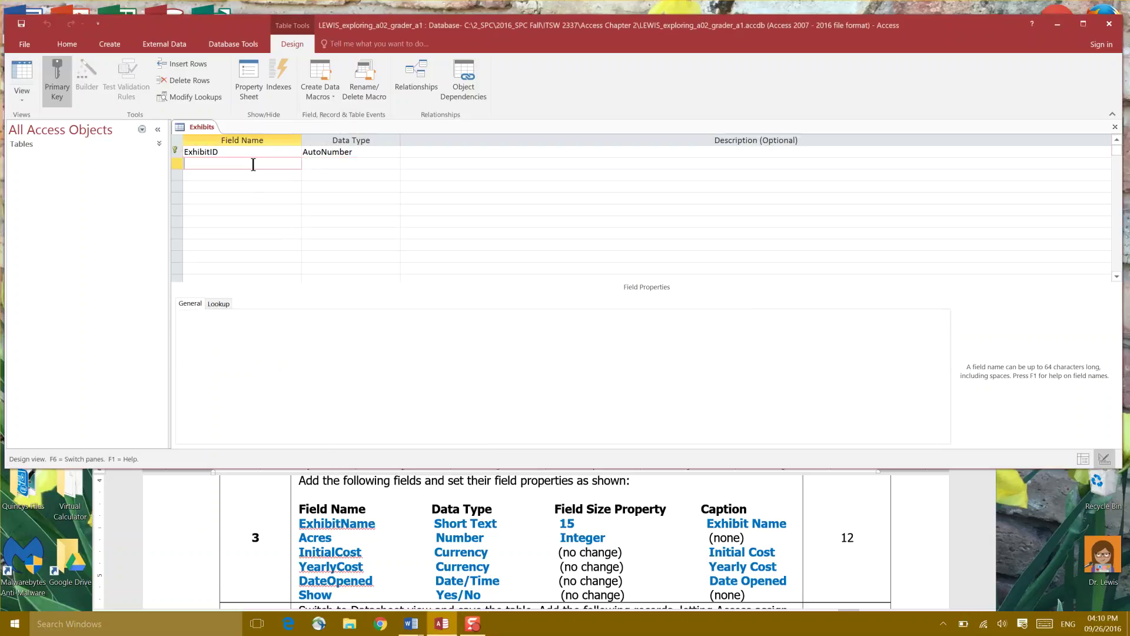
text(Exhin)
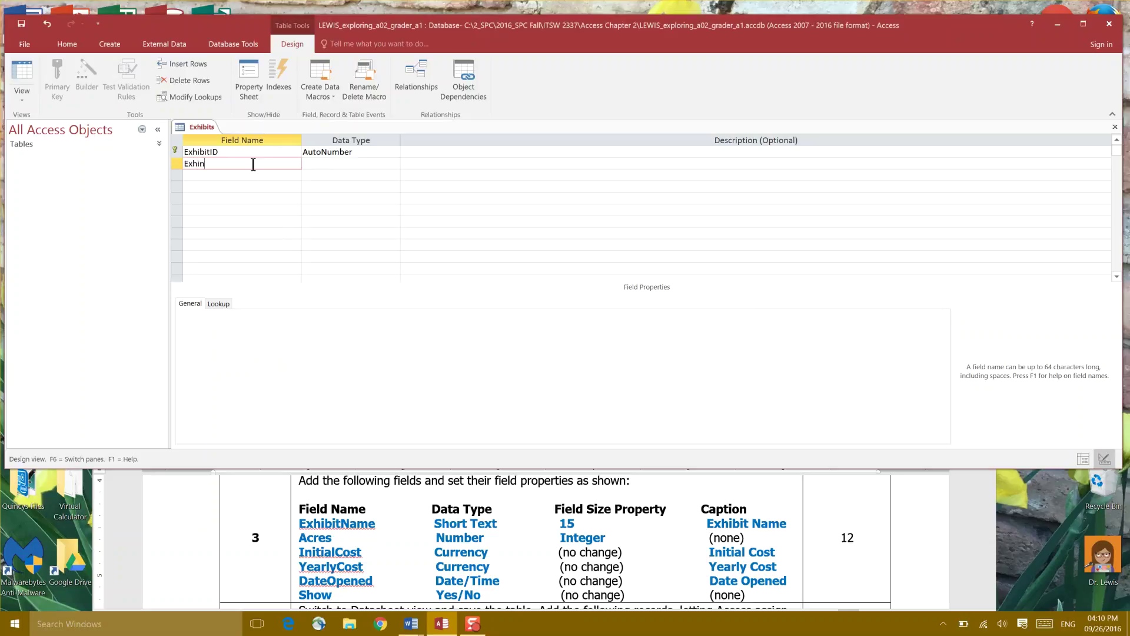
key(BackSpace)
text(bitName)
key(Tab)
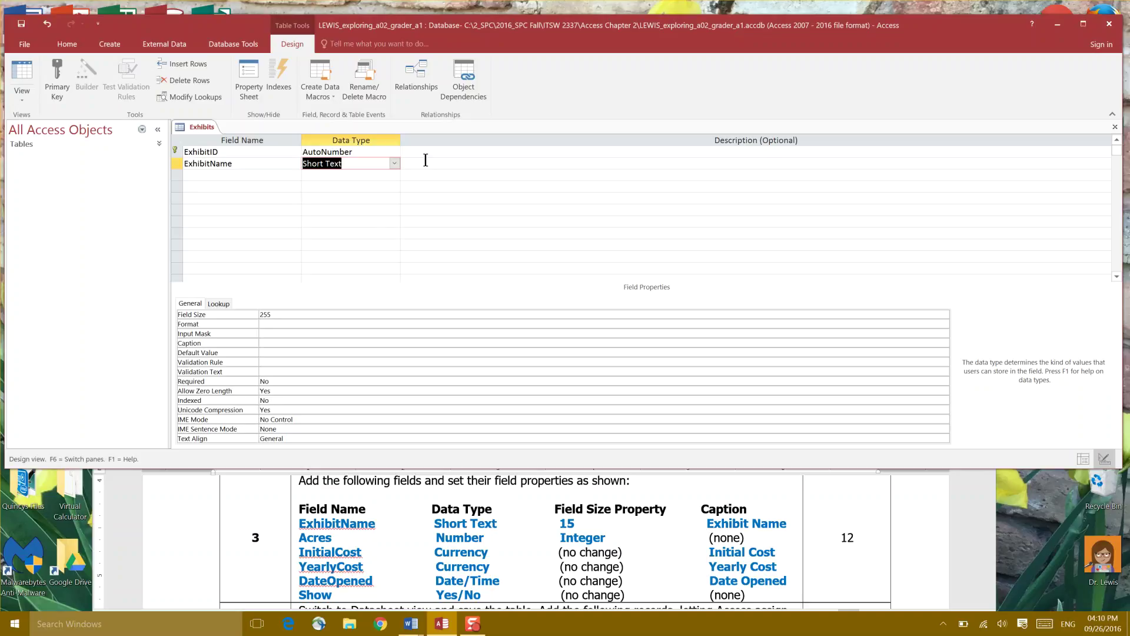
Set ExhibitName's field size to 15 and its caption to Exhibit Name.
click(308, 314)
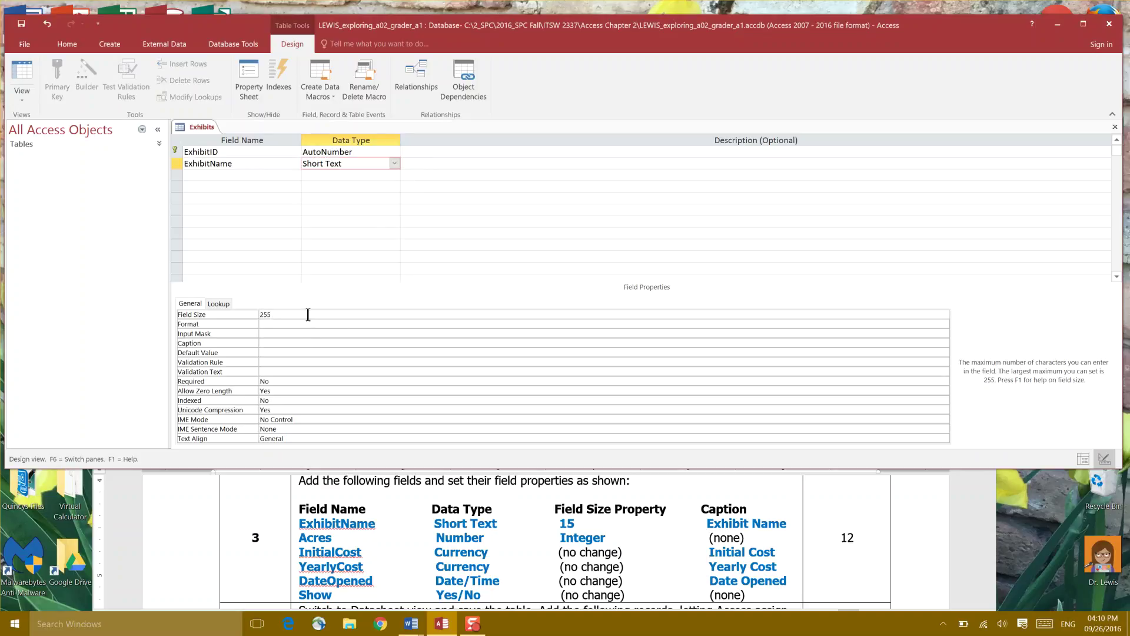
key(BackSpace)
key(BackSpace)
key(BackSpace)
text(15)
click(302, 341)
text(E)
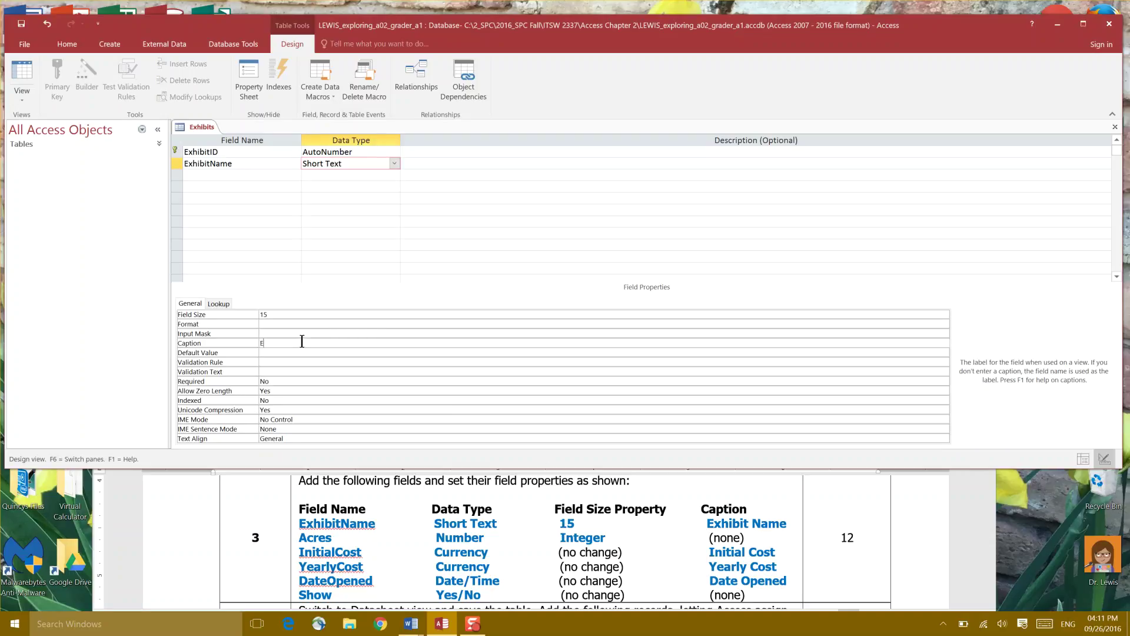
text(xhibit Name)
Add an Acres field with Number data type and Integer field size.
click(272, 176)
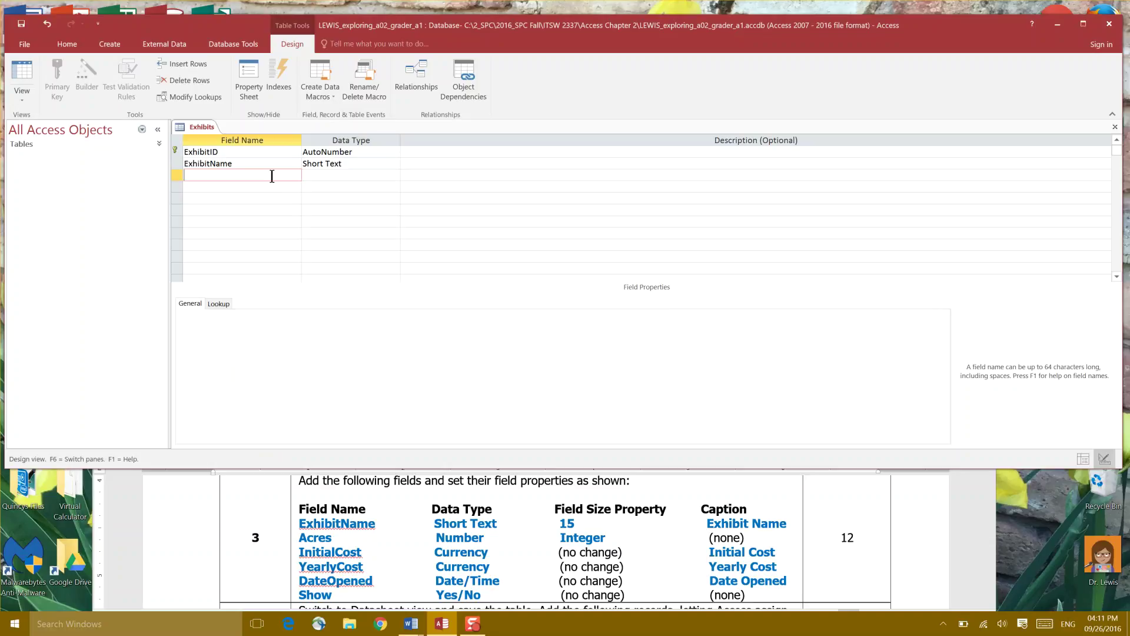
text(Acres)
key(Tab)
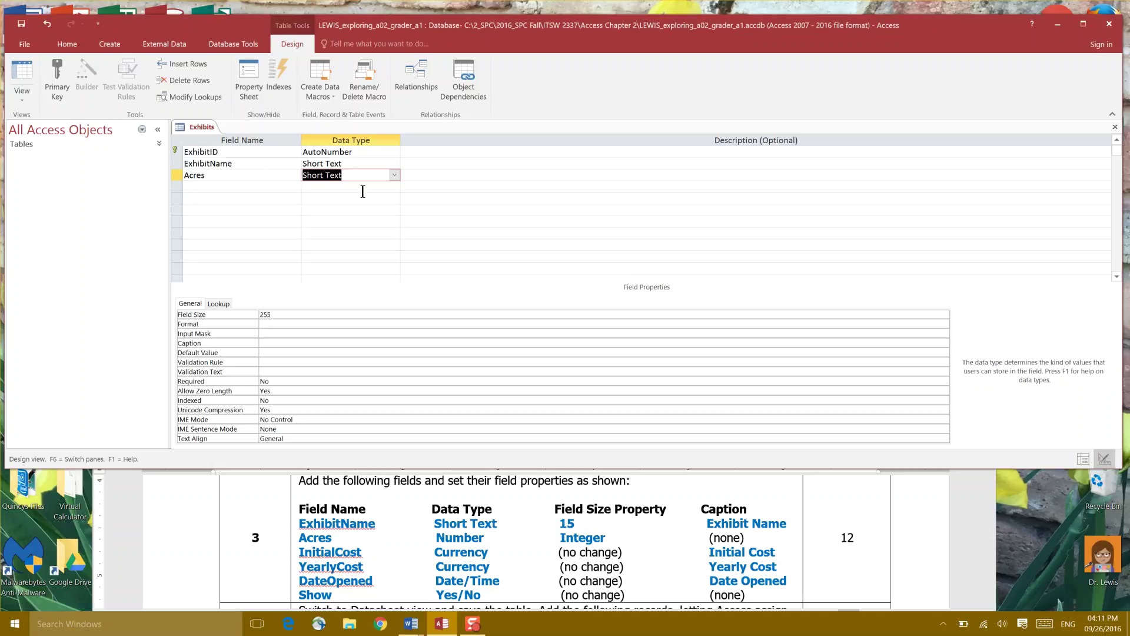
click(394, 175)
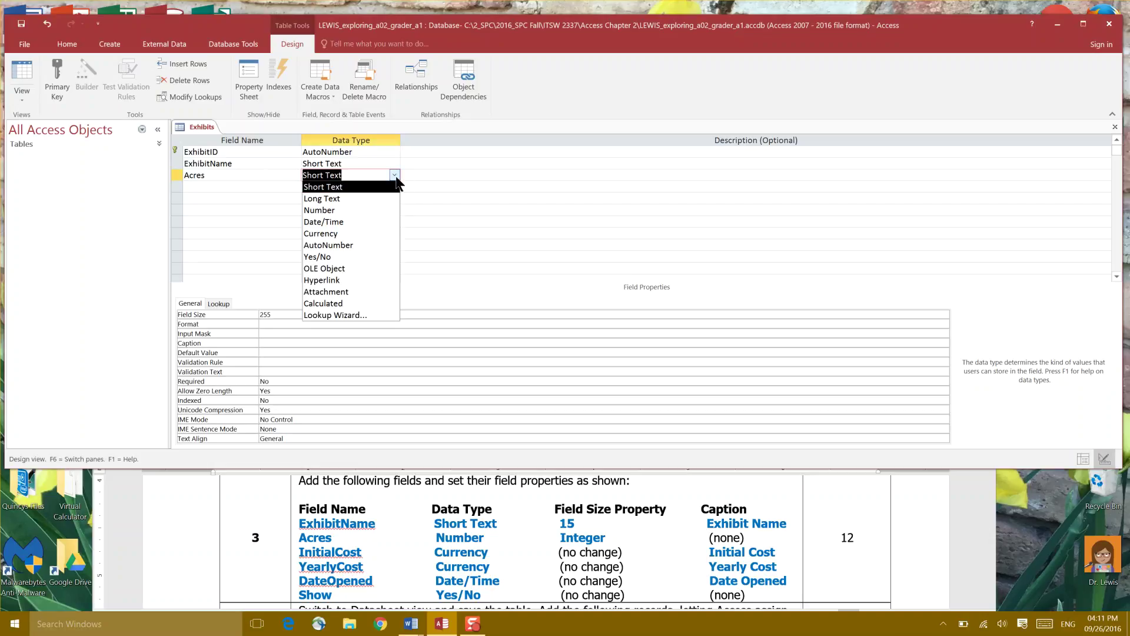
click(353, 210)
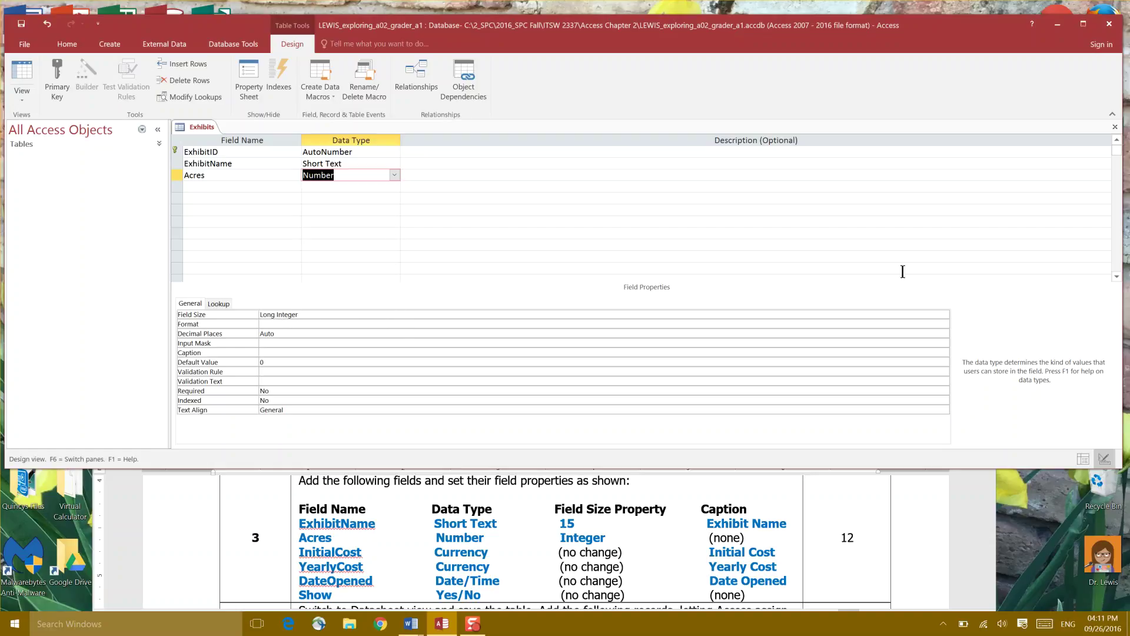
click(944, 314)
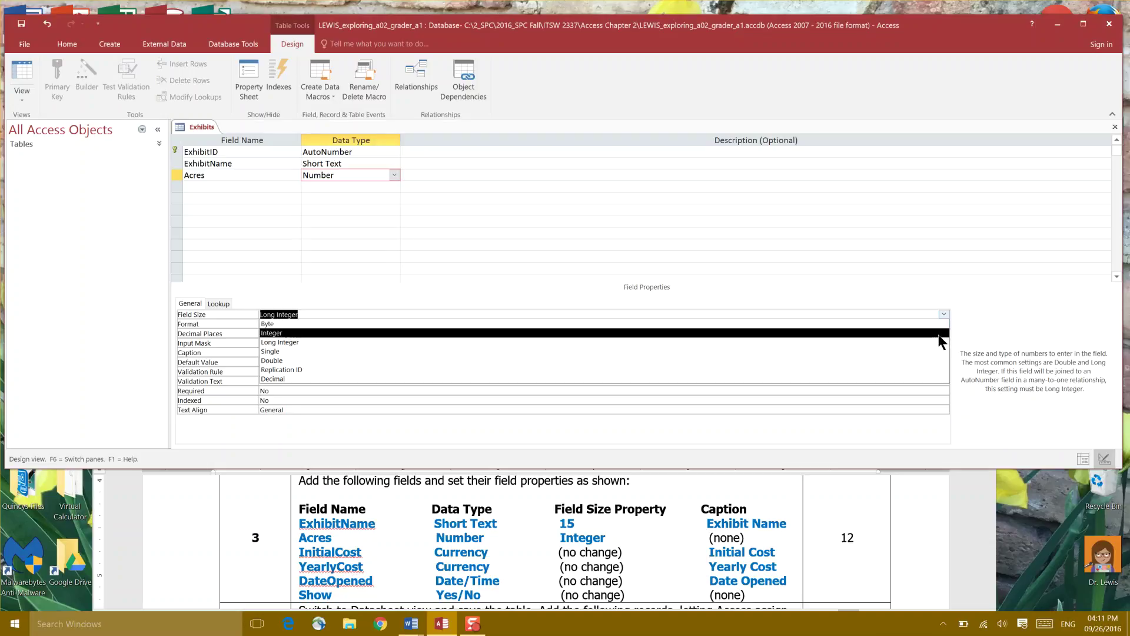
click(940, 333)
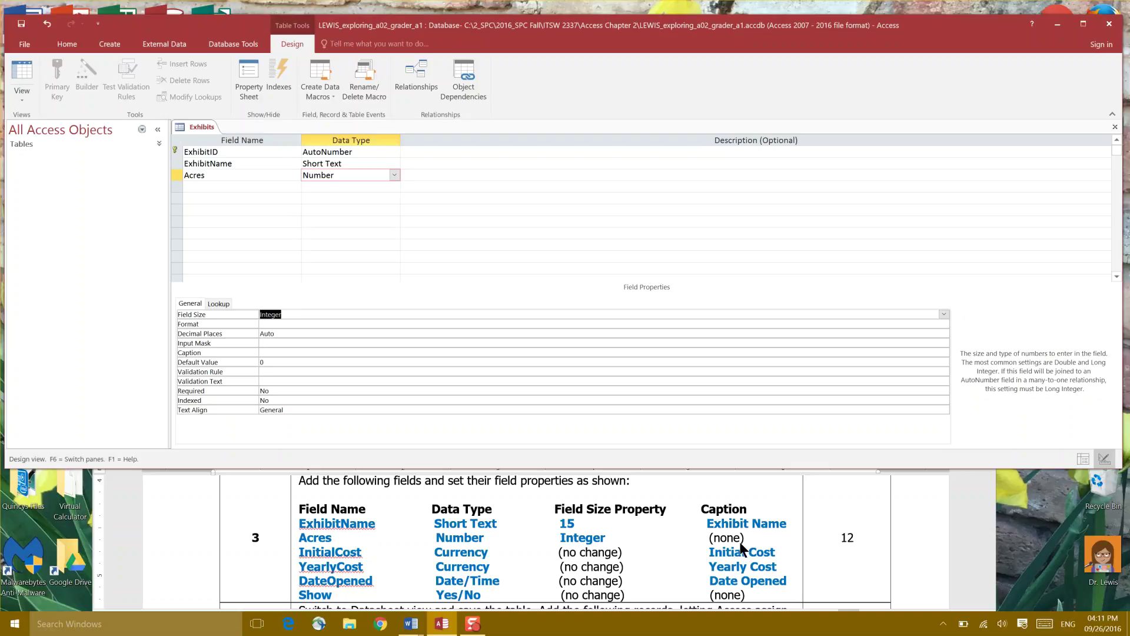
click(217, 187)
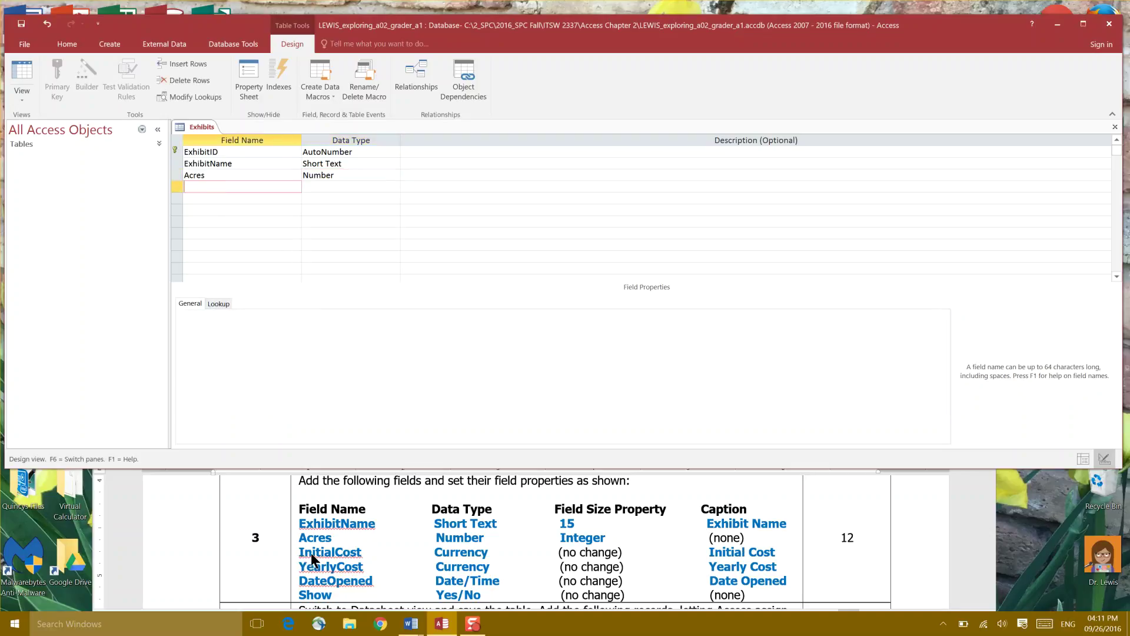
Add an InitialCost field with Currency data type and type its caption.
text(InitialCost)
key(Tab)
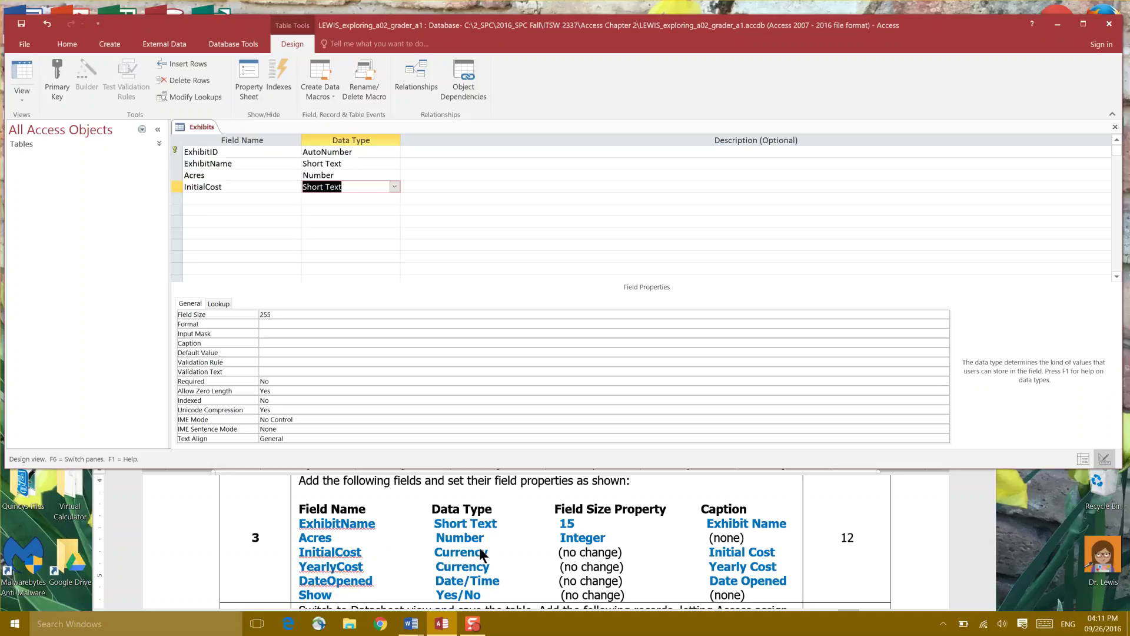
click(394, 187)
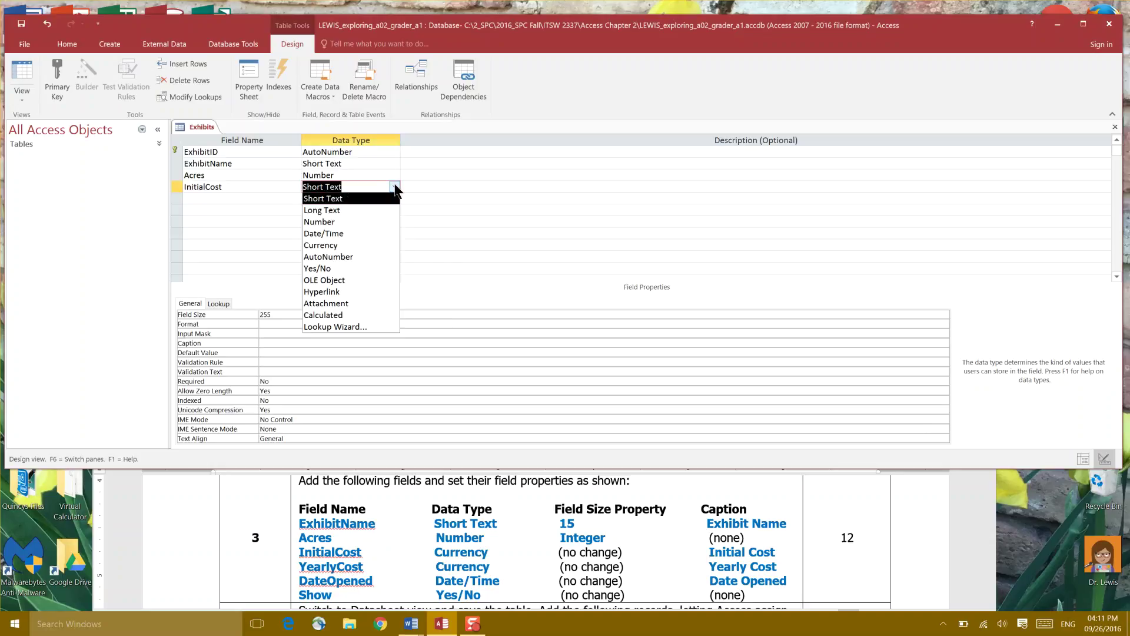
click(394, 247)
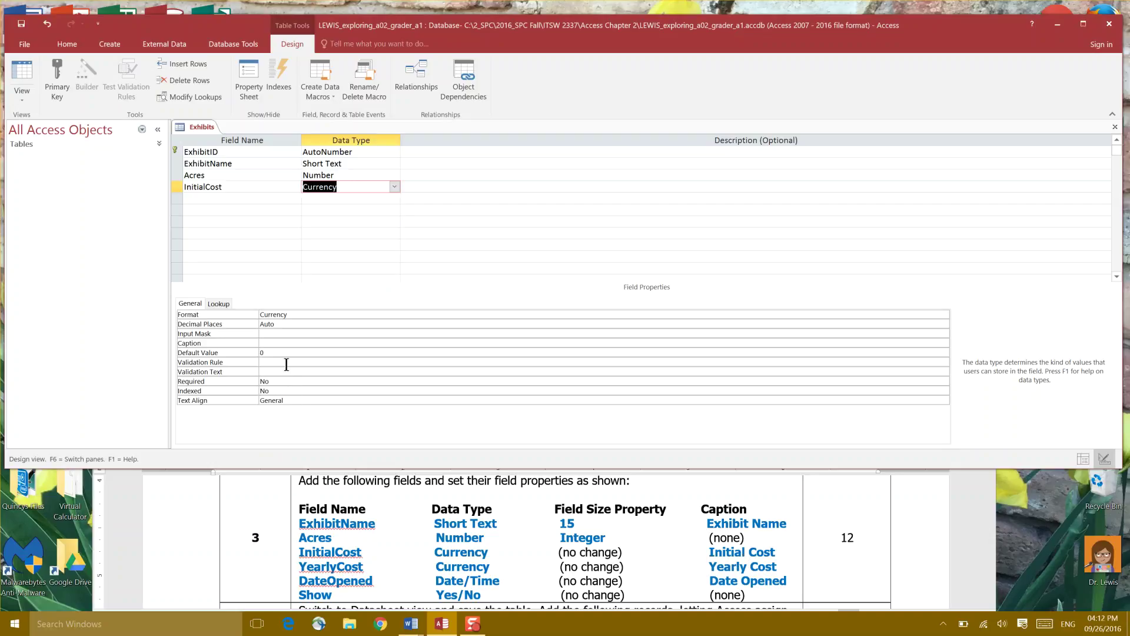
click(289, 345)
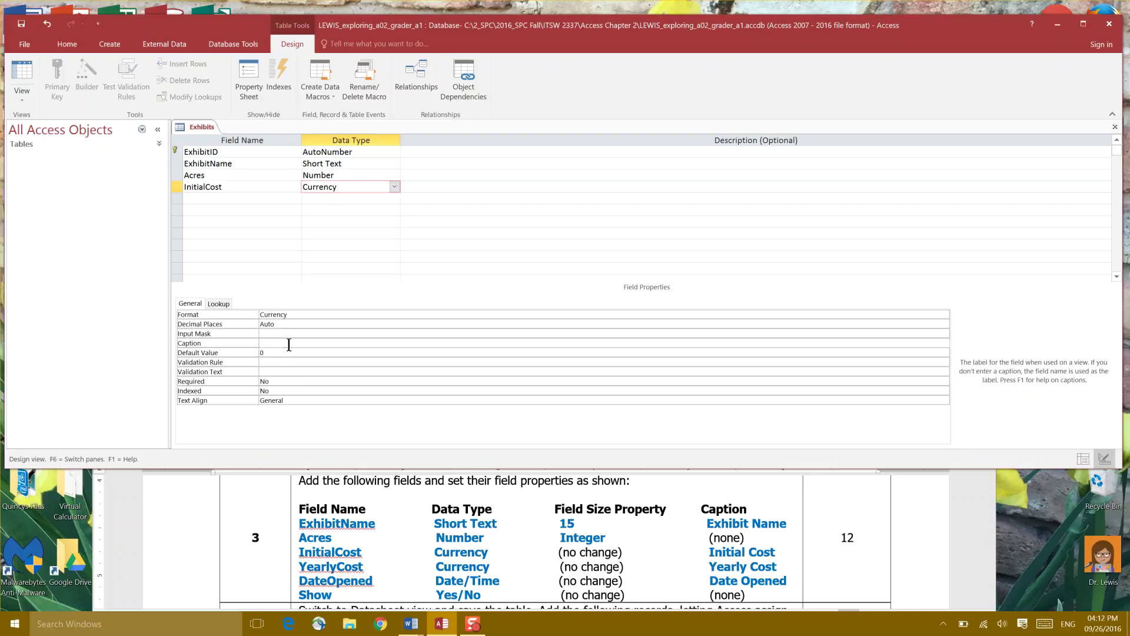
text(Initial Cost)
Add a YearlyCost field with Currency data type and caption Yearly Cost.
click(250, 198)
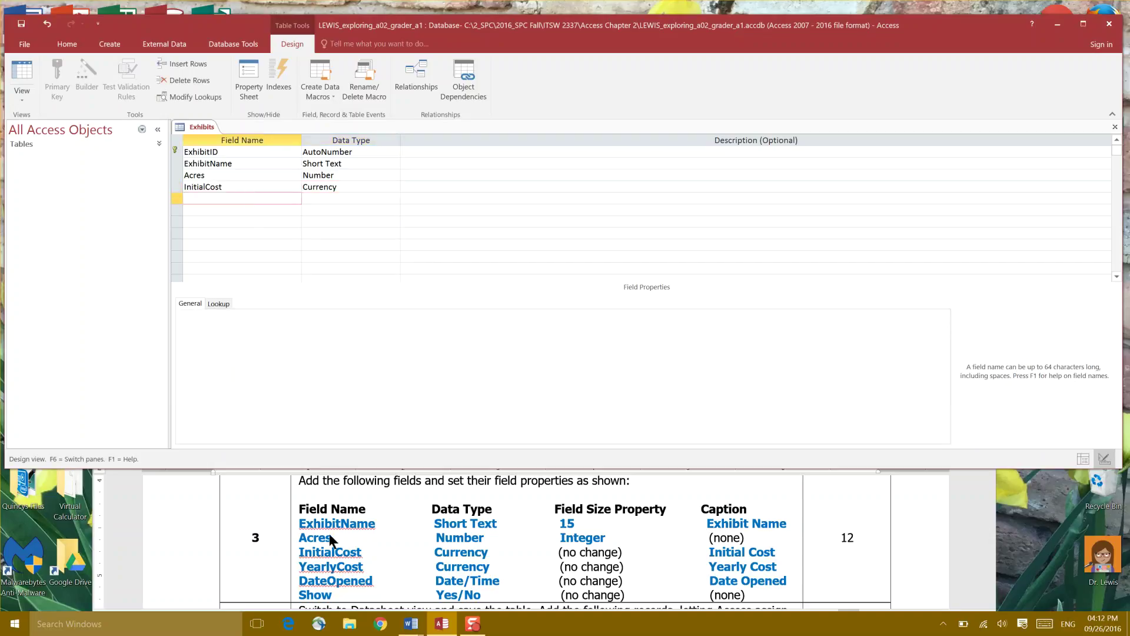
text(YearlyC)
text(ots)
key(BackSpace)
key(BackSpace)
key(BackSpace)
text(ost)
key(Tab)
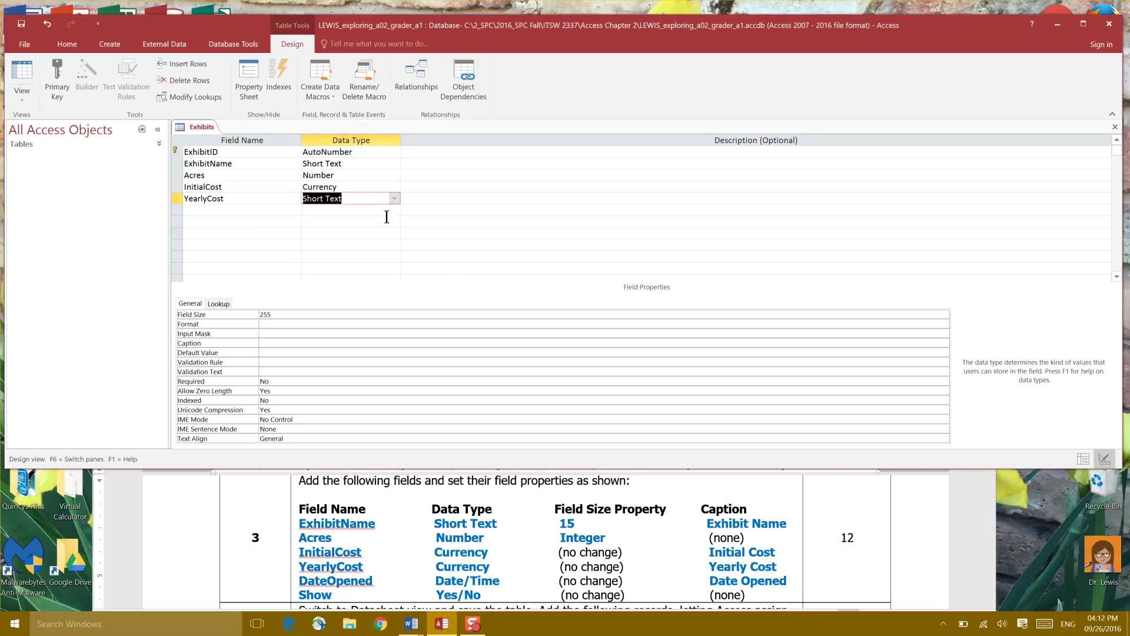
click(396, 199)
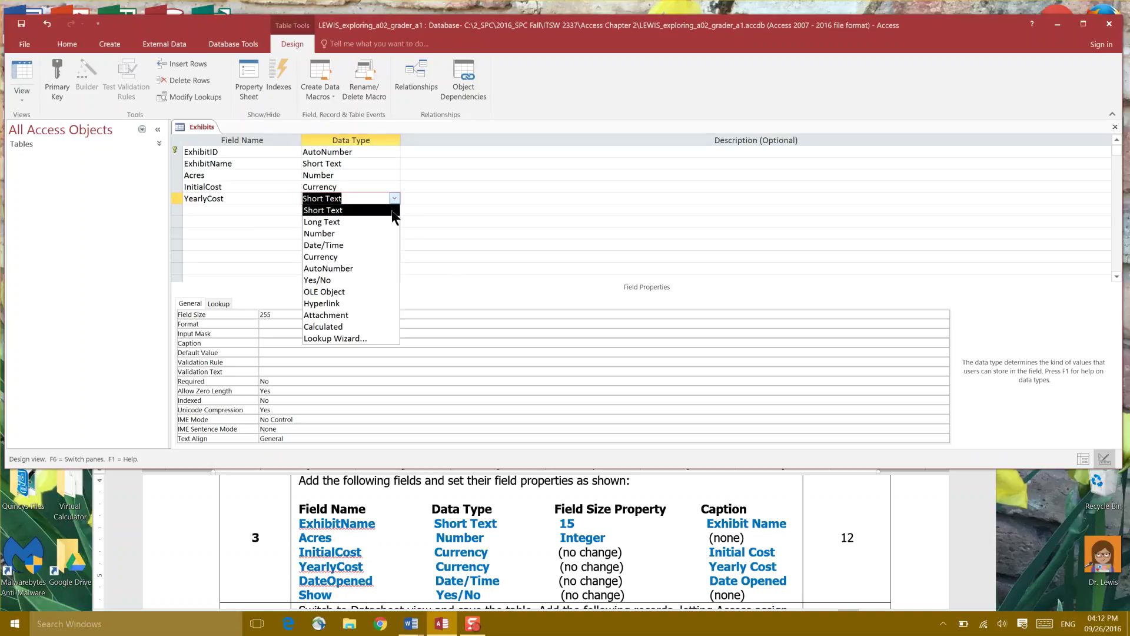
click(391, 257)
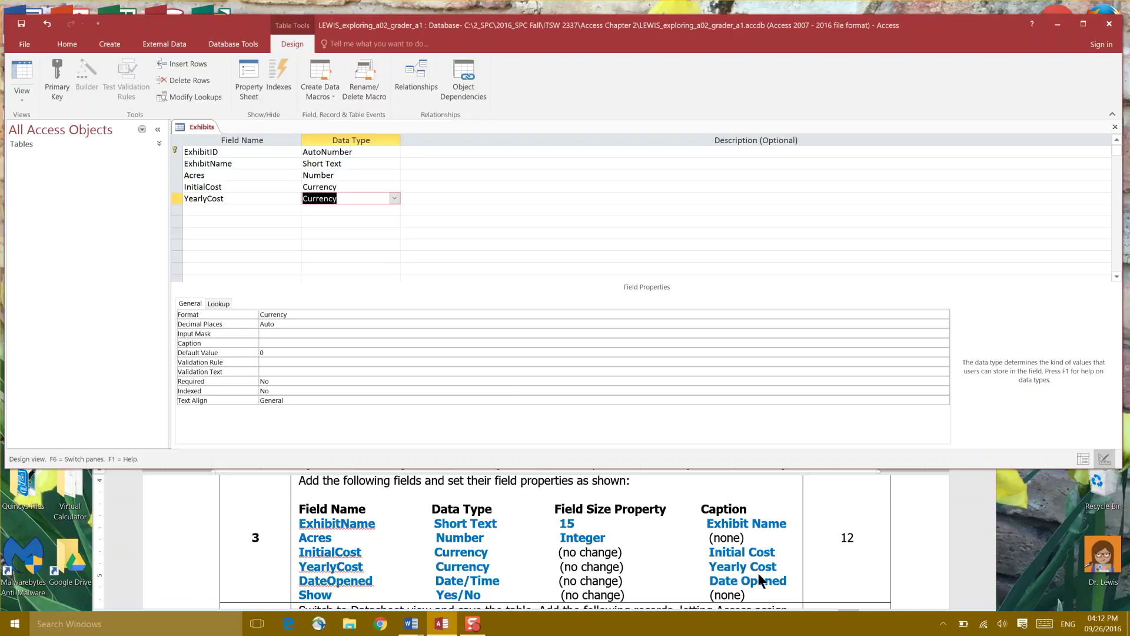
click(268, 343)
text(Yearly Cost)
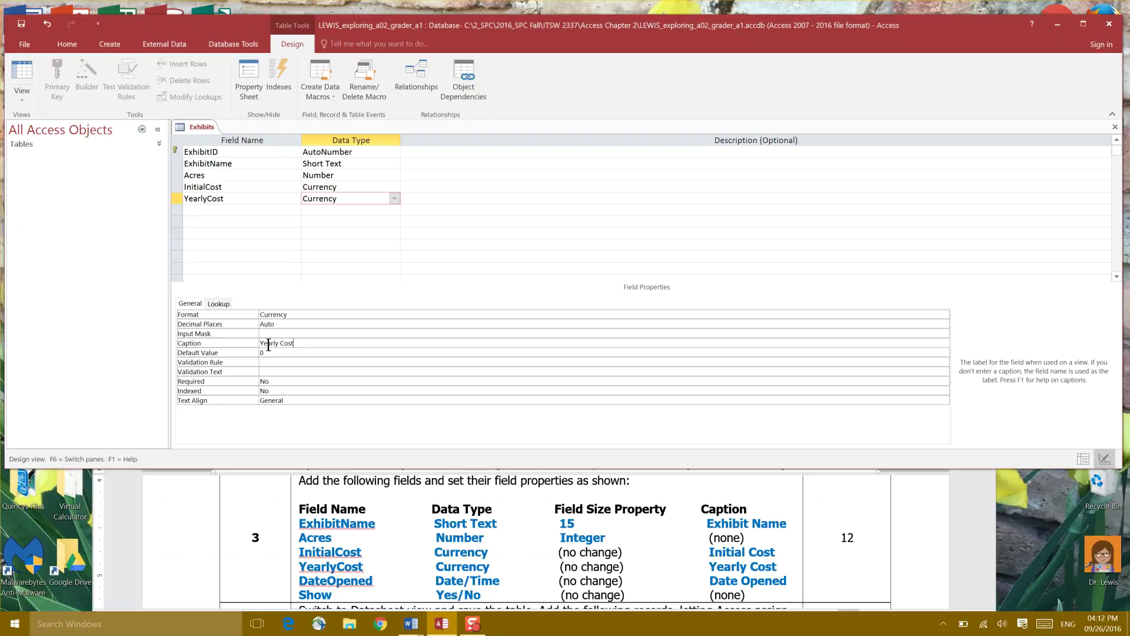
Add a DateOpened field of type Date/Time with the caption 'Date Opened'.
click(219, 211)
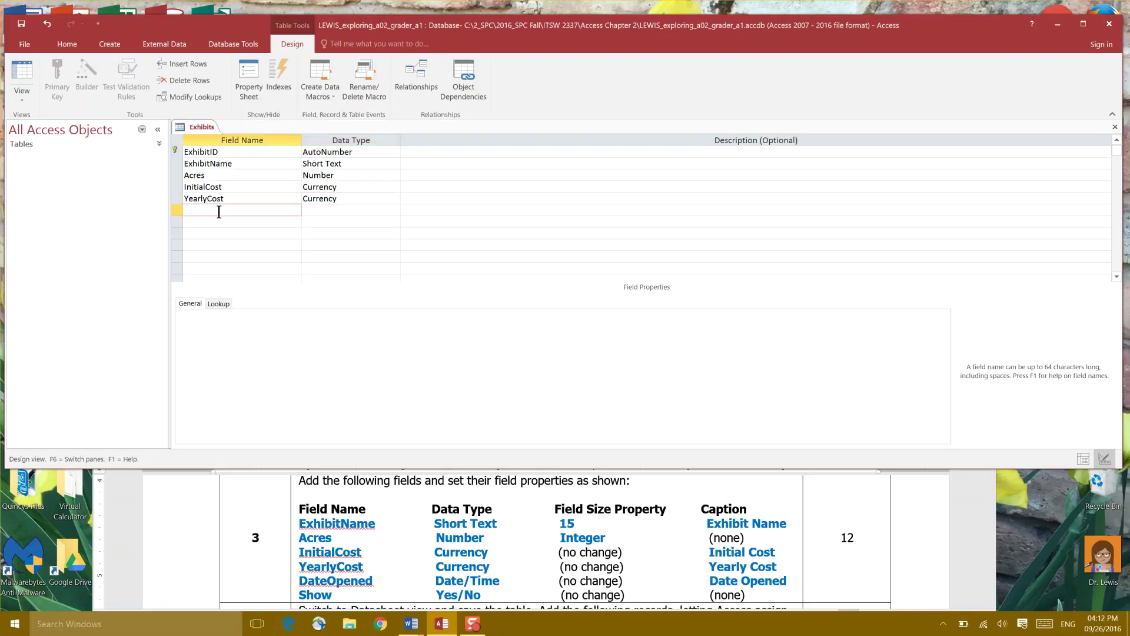
text(DateOpened)
key(Tab)
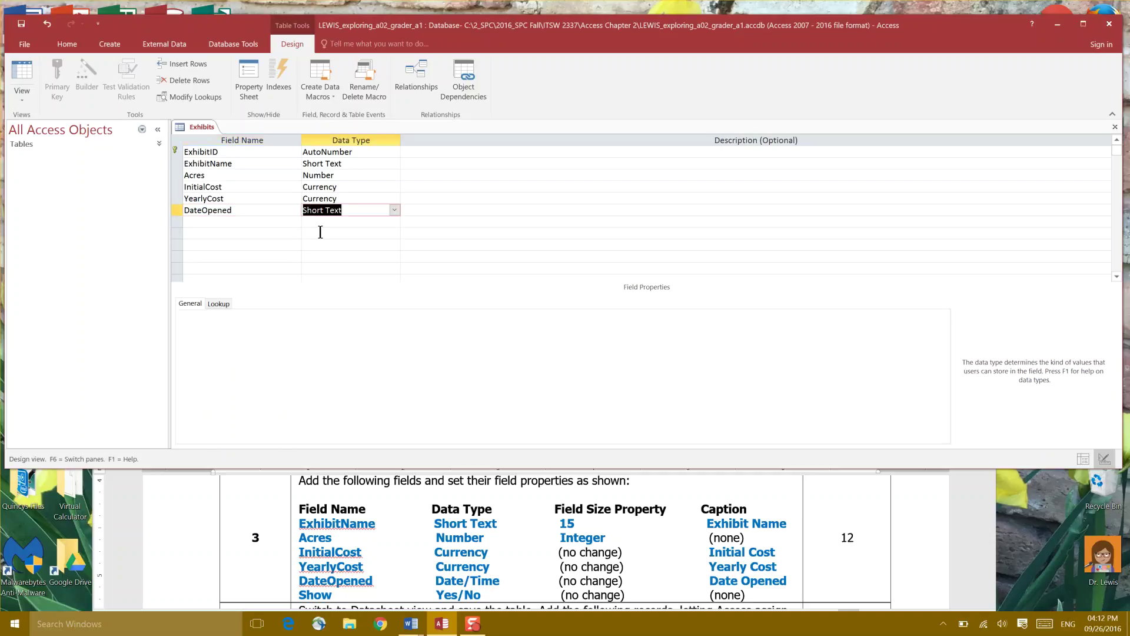
click(395, 212)
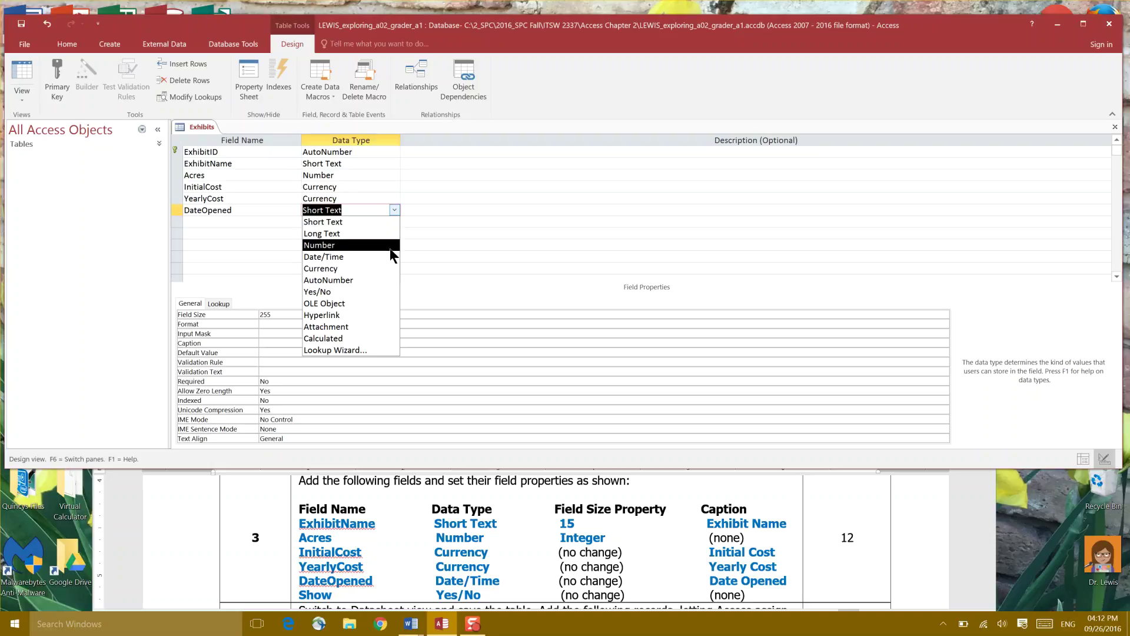
click(390, 256)
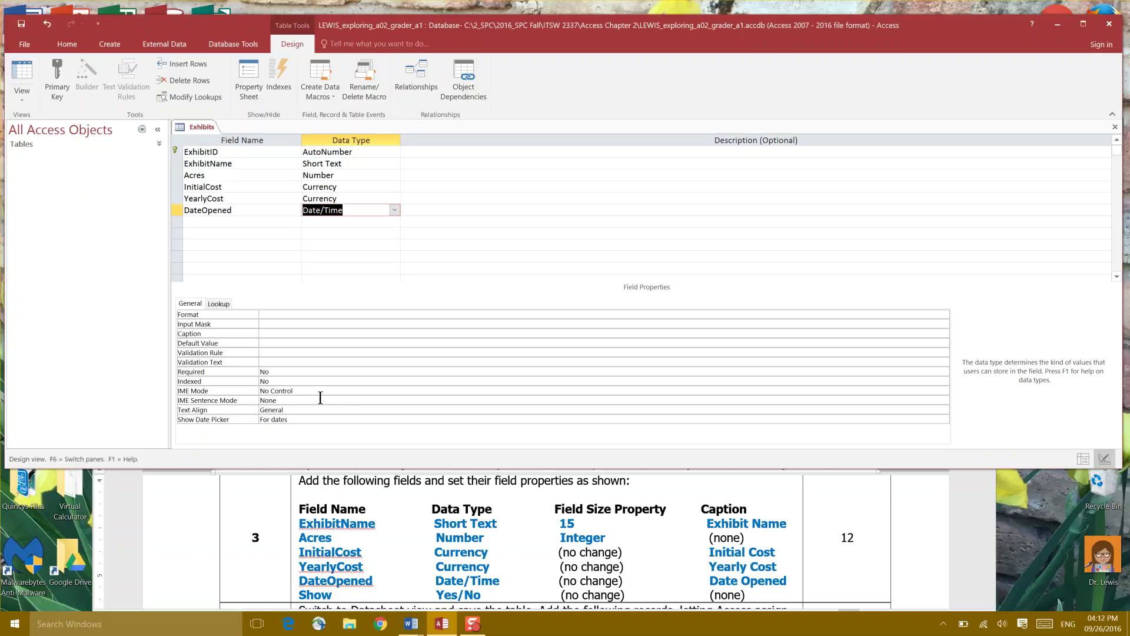
click(275, 333)
text(Da)
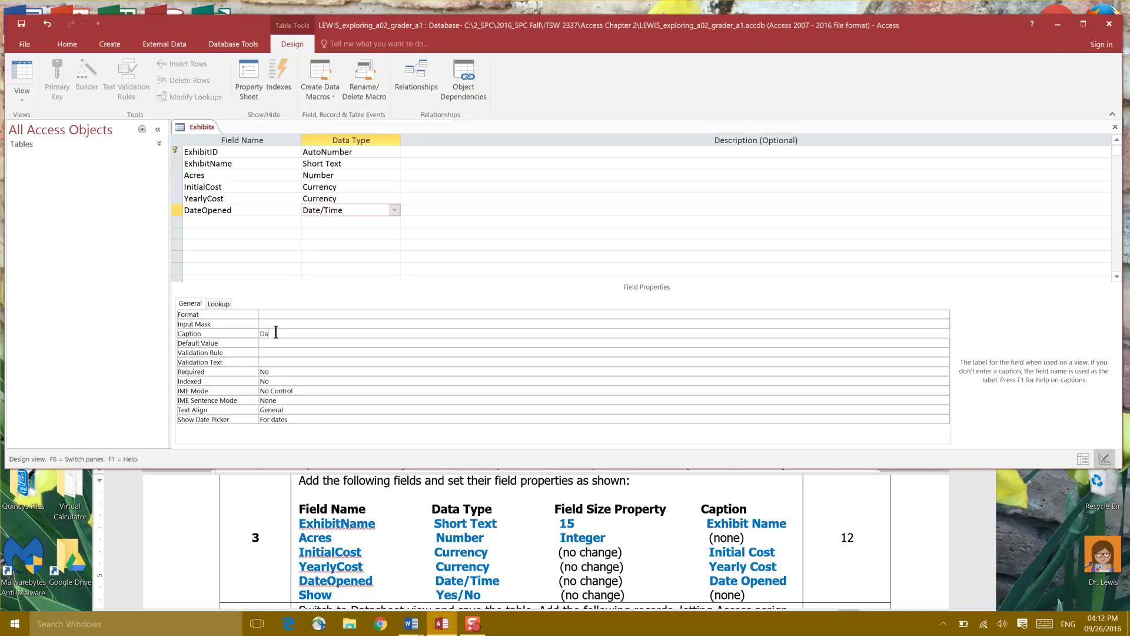
text(te Opened)
Add a field named Show below DateOpened with the Yes/No data type.
click(246, 221)
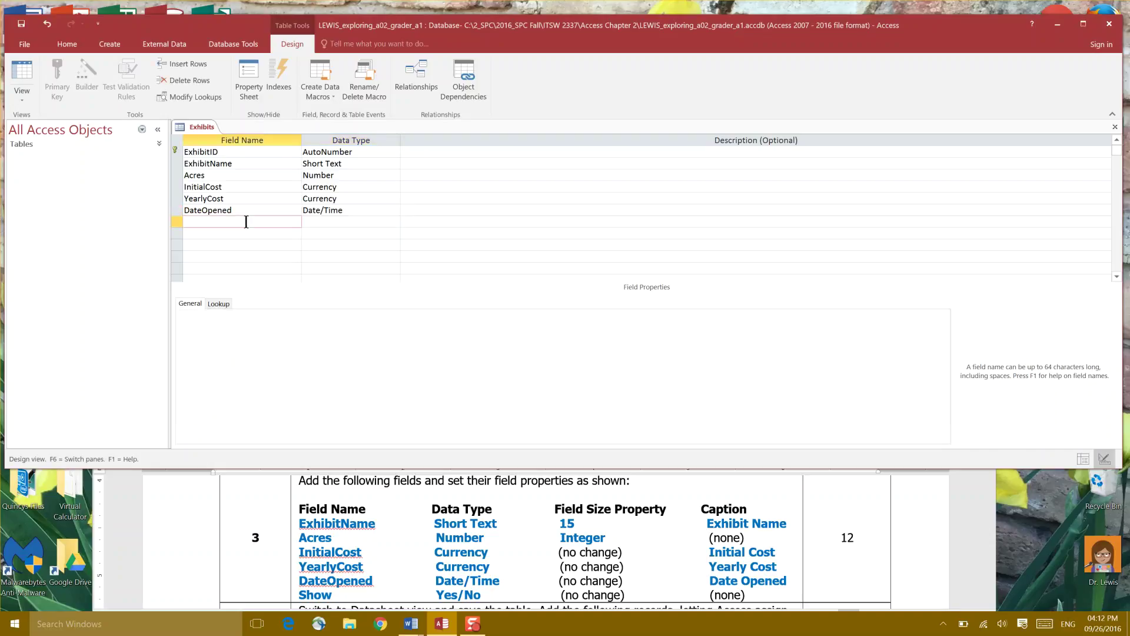
text(Show)
key(Tab)
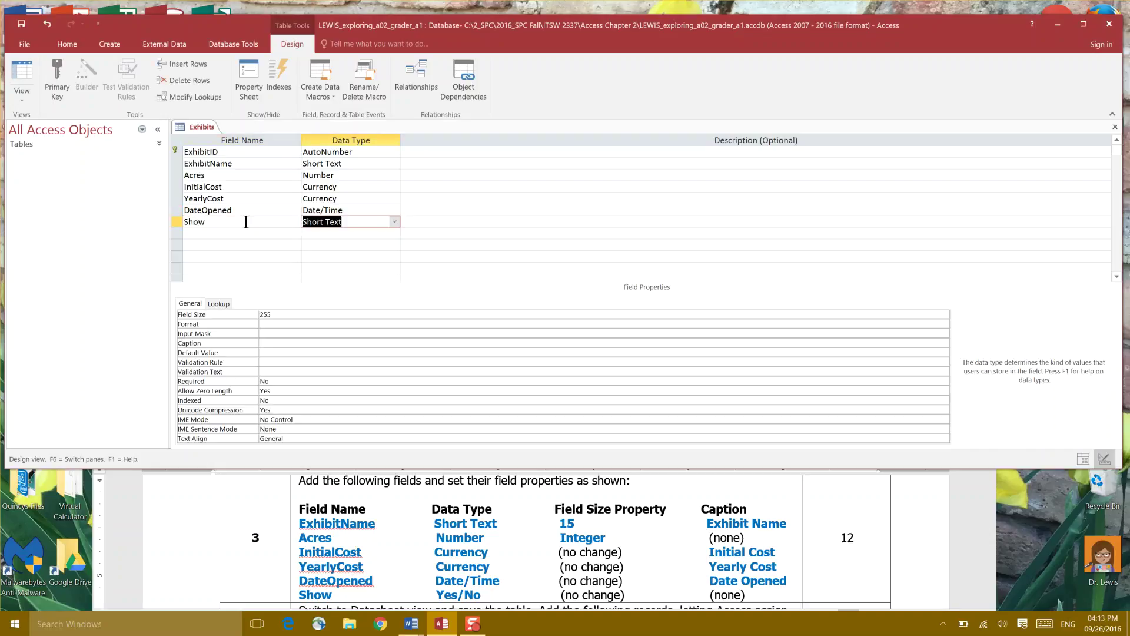
click(393, 221)
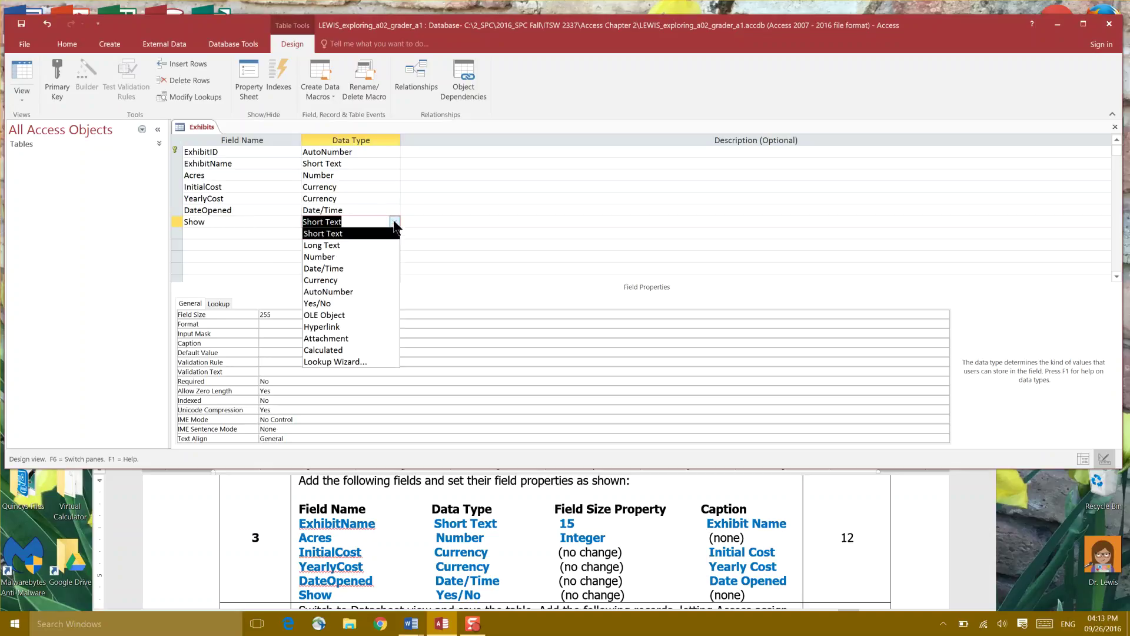
click(387, 304)
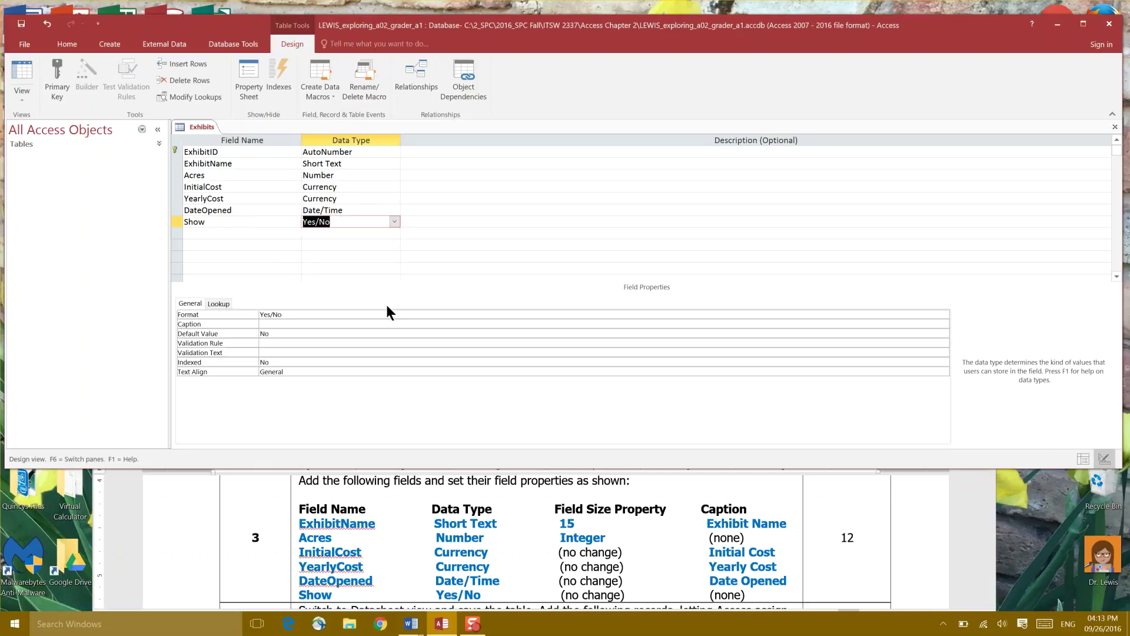